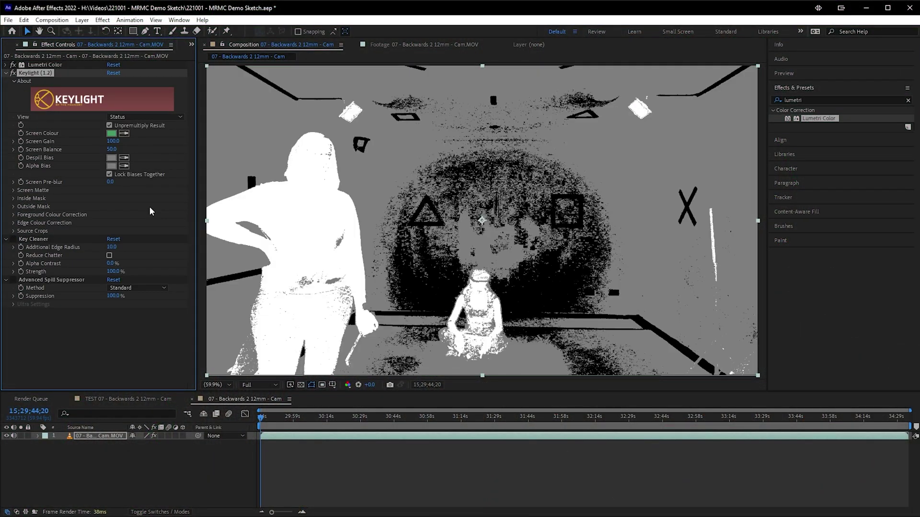
- Raise Keylight's Clip Black to 29.0 to clean up the dancer's matte
{"action": "left_click_drag", "start_coordinate": [111, 198], "coordinate": [132, 195]}
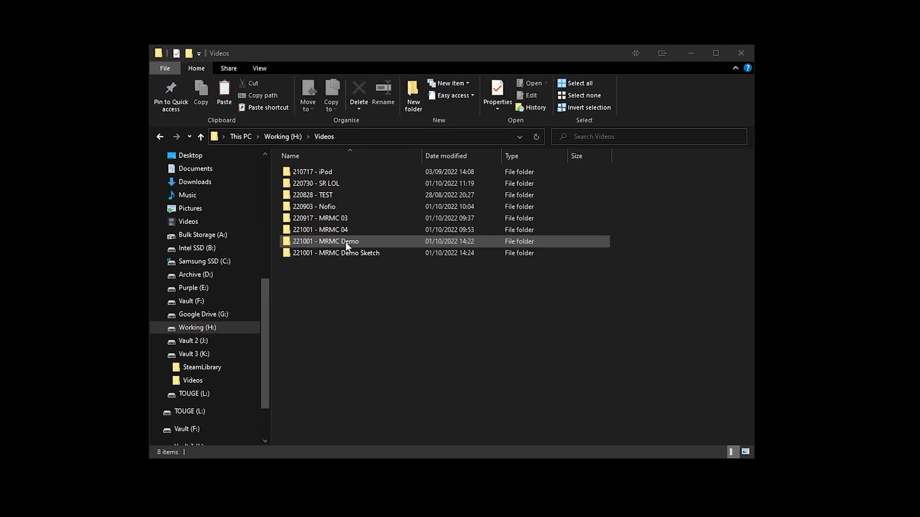
- Play the 06 - Swing camera recording from 221001 - MRMC Demo > Assets > Camera
{"action": "double_click", "coordinate": [347, 245]}
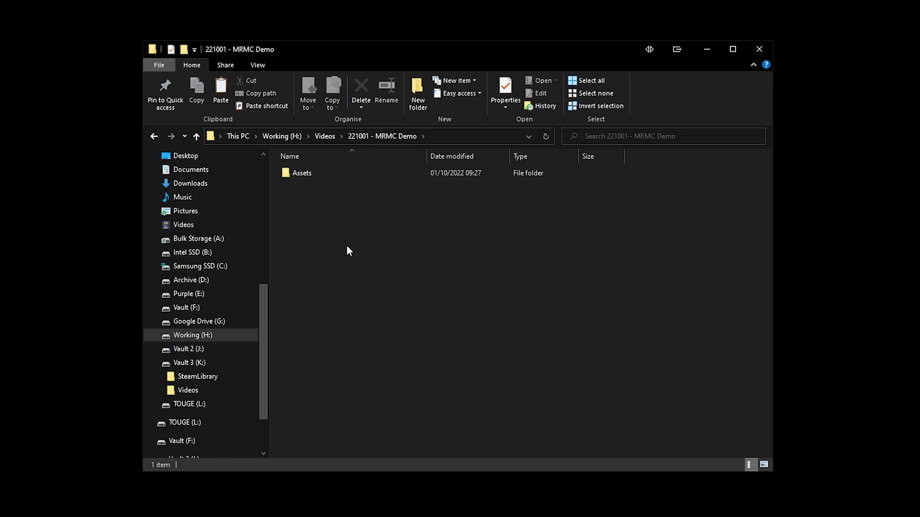
{"action": "double_click", "coordinate": [303, 173]}
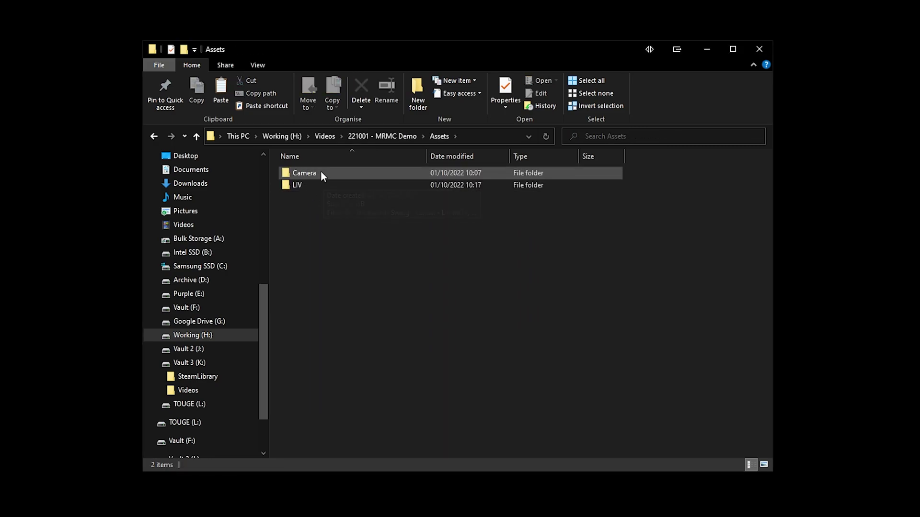
{"action": "left_click", "coordinate": [320, 173]}
{"action": "left_click", "coordinate": [313, 184]}
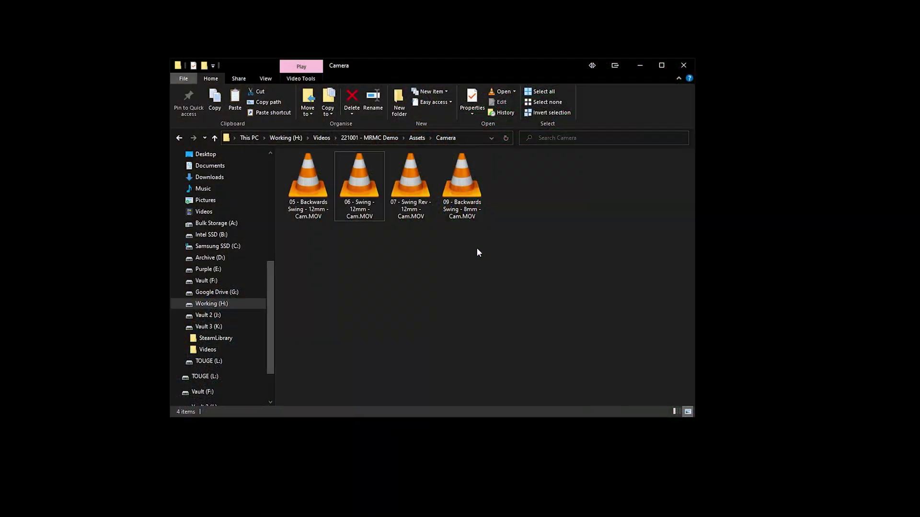
{"action": "double_click", "coordinate": [378, 218]}
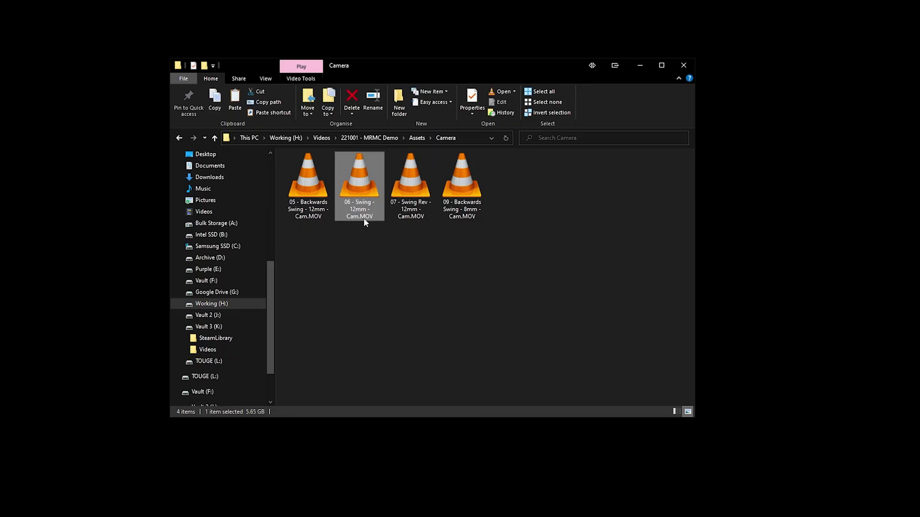
- Play the 06 - Swing recording from the Assets > LIV folder
{"action": "left_click", "coordinate": [417, 138]}
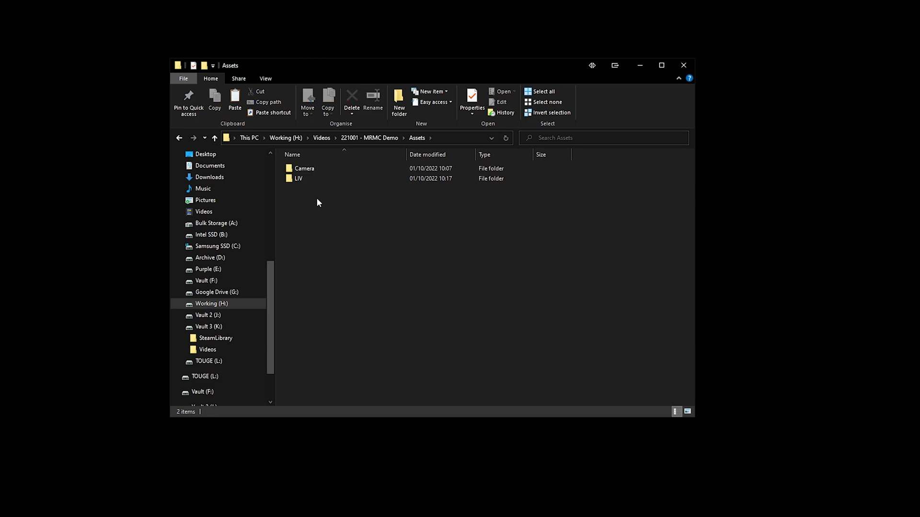
{"action": "double_click", "coordinate": [299, 179]}
{"action": "left_click", "coordinate": [371, 200]}
{"action": "double_click", "coordinate": [372, 208]}
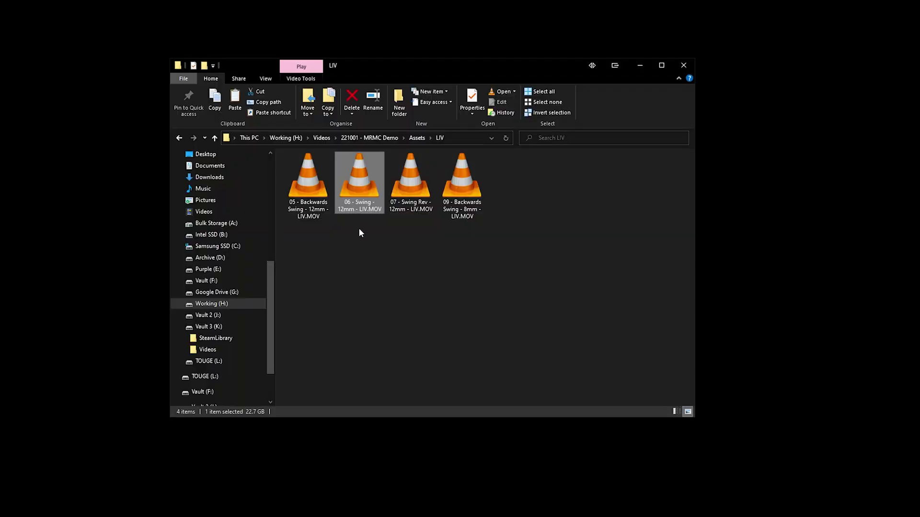
{"action": "key", "text": "F2"}
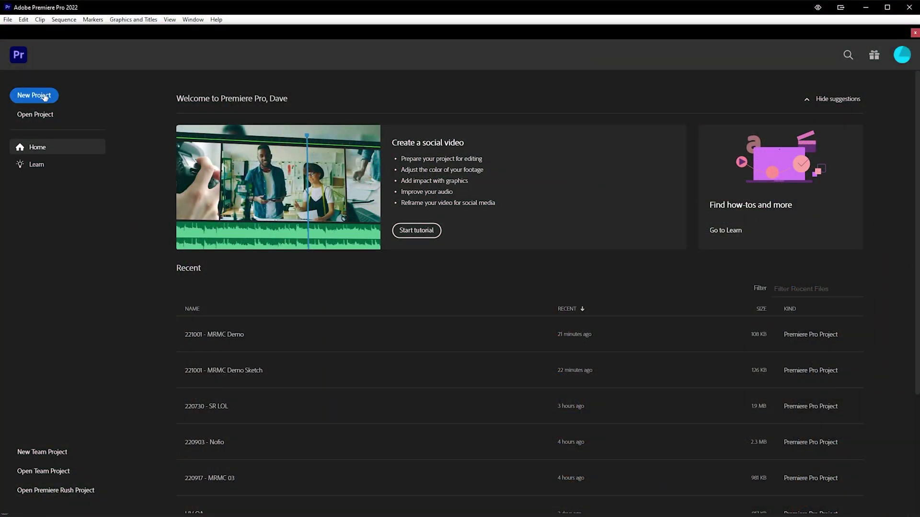
- Create the project '211001 - MRMC Demo' in H:\Videos\221001 - MRMC Demo
{"action": "left_click", "coordinate": [45, 97]}
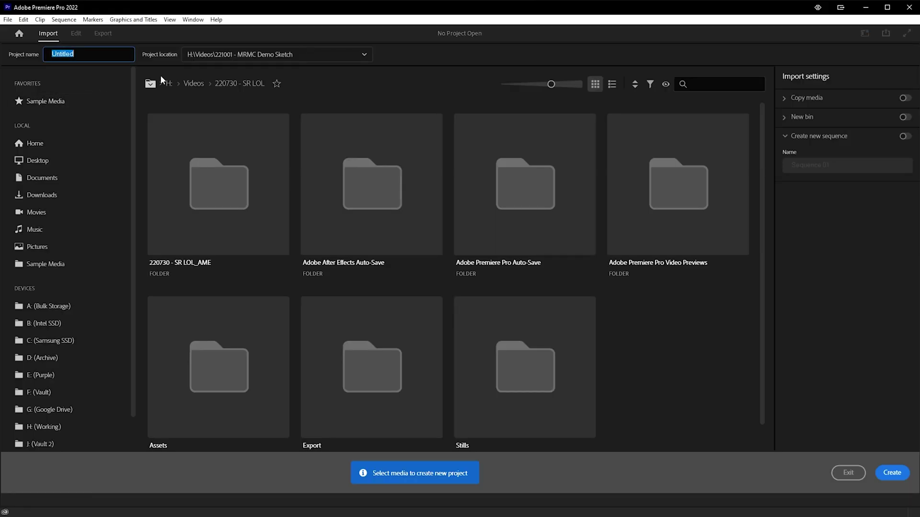
{"action": "left_click", "coordinate": [283, 56]}
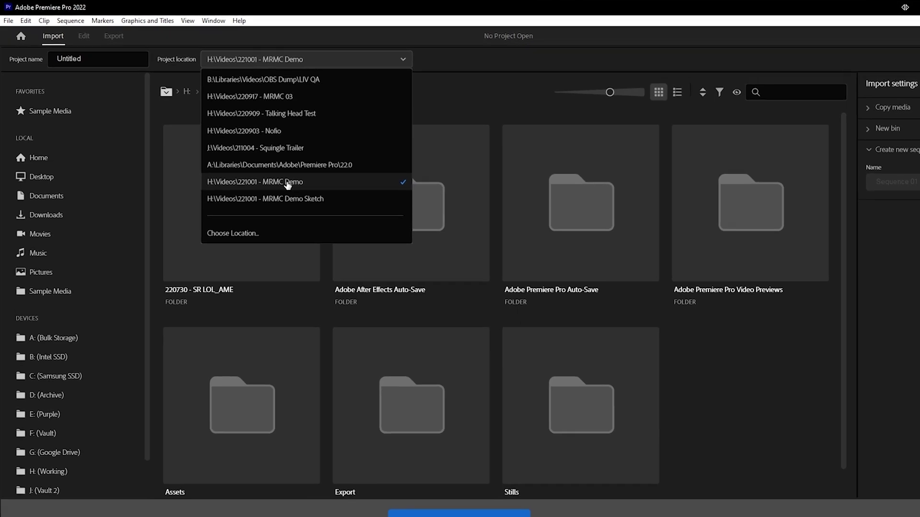
{"action": "left_click", "coordinate": [302, 192]}
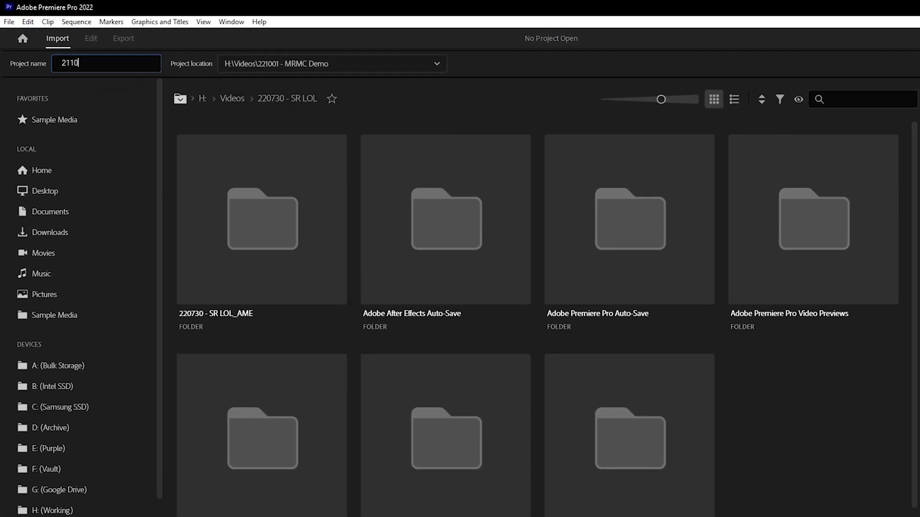
{"action": "left_click", "coordinate": [126, 63]}
{"action": "type", "text": "211001 - MRMC Demo"}
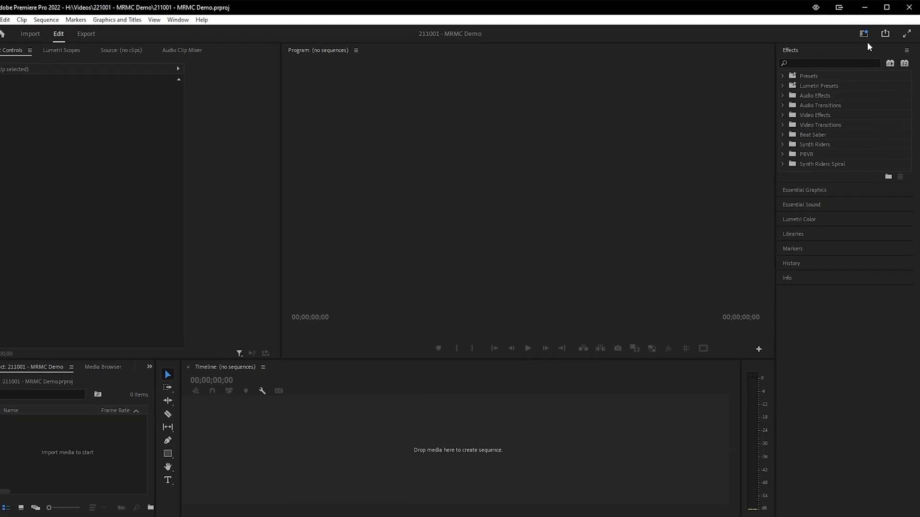
{"action": "left_click", "coordinate": [883, 41]}
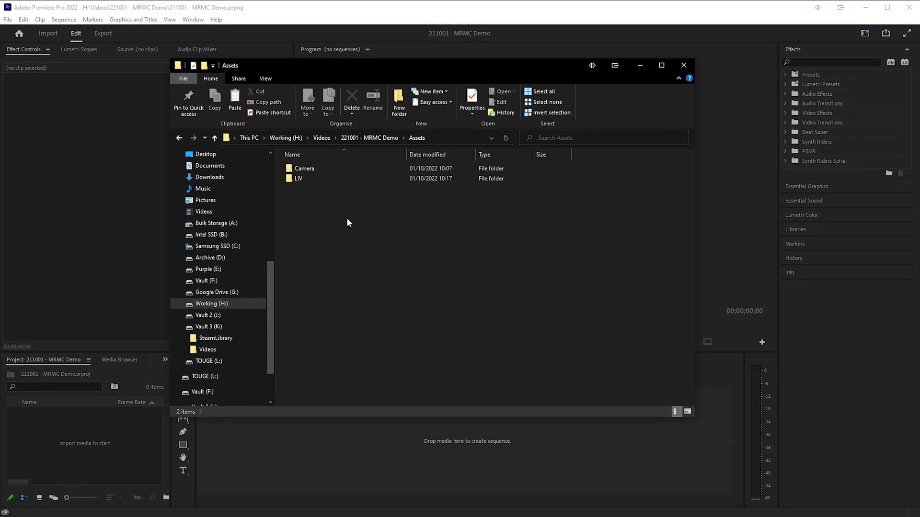
- Drag the Camera and LIV folders from Explorer into the Project panel as bins
{"action": "left_click_drag", "start_coordinate": [347, 223], "coordinate": [77, 439]}
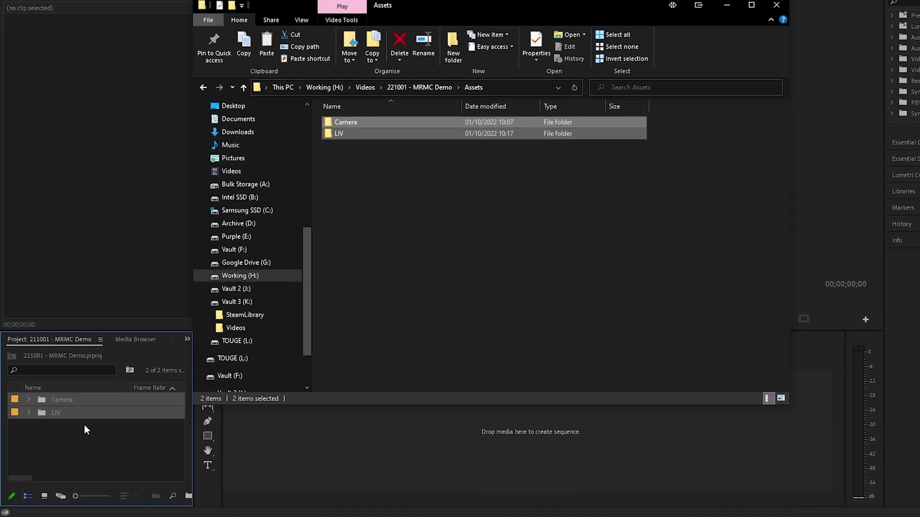
{"action": "left_click", "coordinate": [84, 425]}
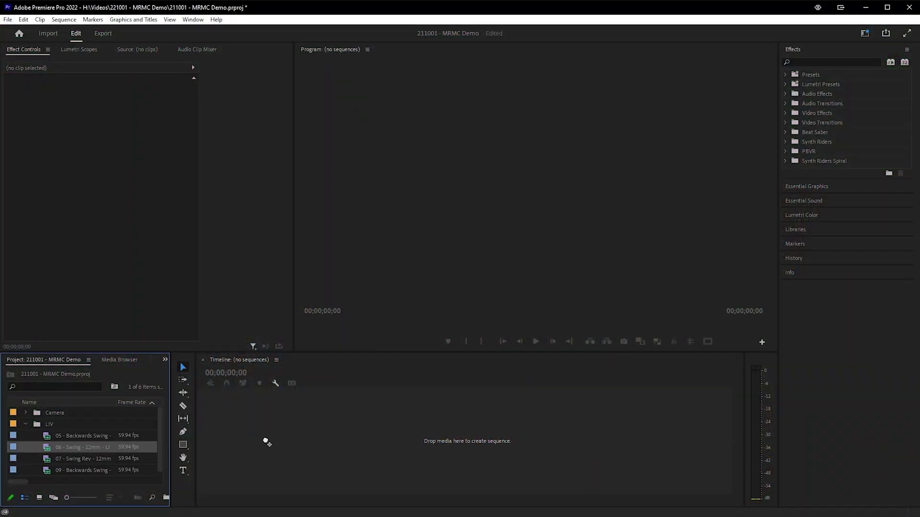
- Create a sequence from the 06 - Swing LIV clip and name it MASTER
{"action": "left_click_drag", "start_coordinate": [266, 442], "coordinate": [268, 443]}
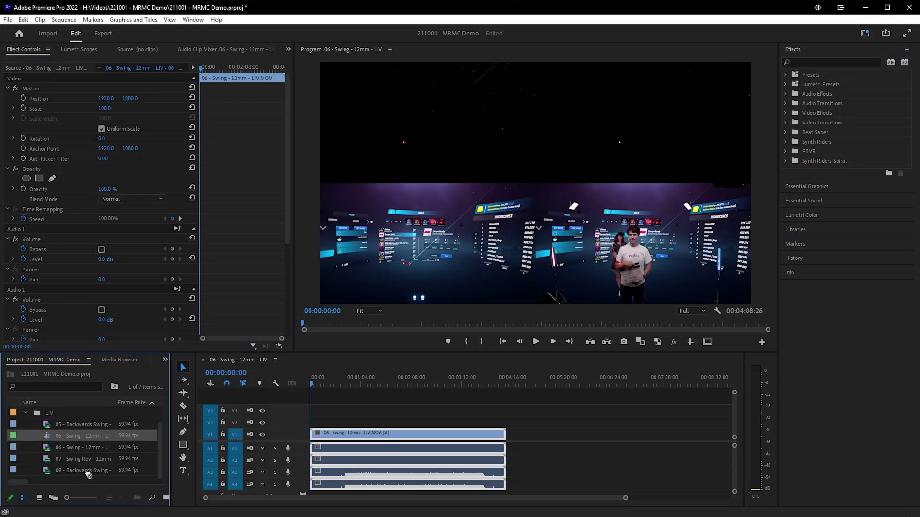
{"action": "right_click", "coordinate": [92, 472]}
{"action": "left_click", "coordinate": [113, 319]}
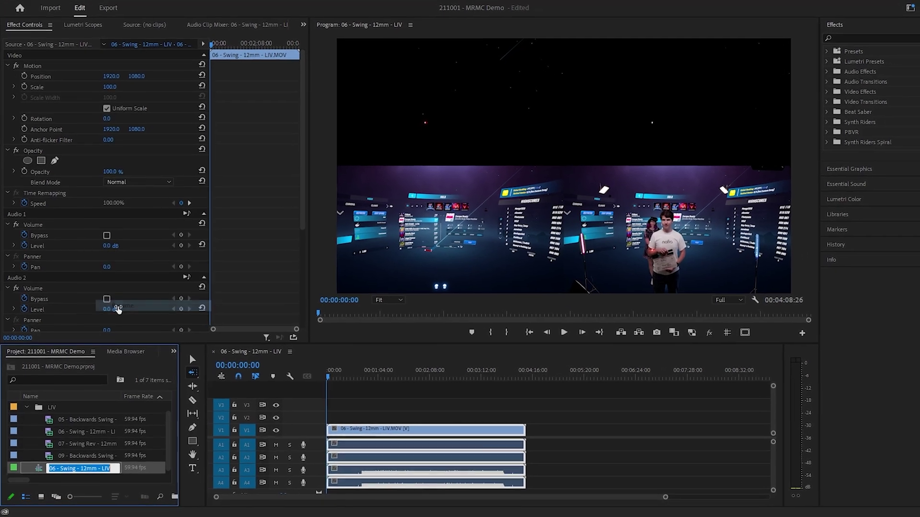
{"action": "type", "text": "MASTER"}
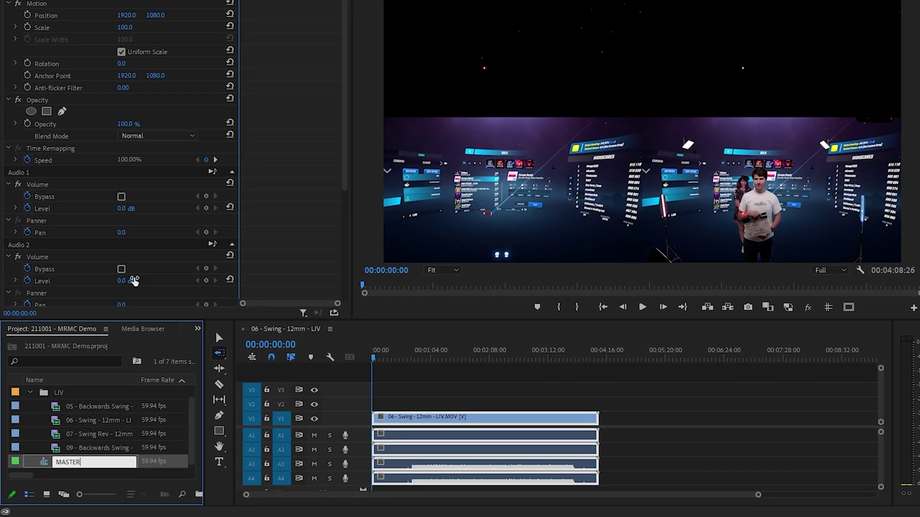
{"action": "key", "text": "Return"}
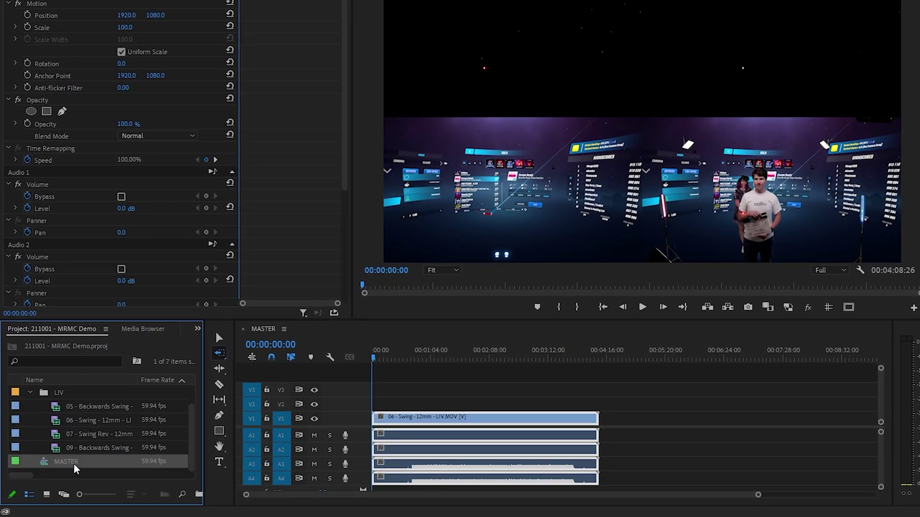
- Set the MASTER sequence frame size to 1920x1080, discarding existing previews
{"action": "right_click", "coordinate": [76, 462]}
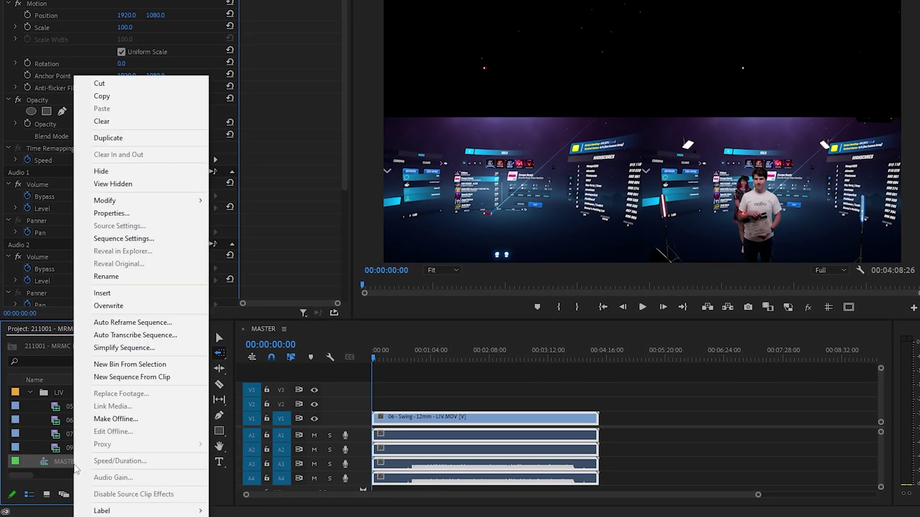
{"action": "left_click", "coordinate": [124, 238]}
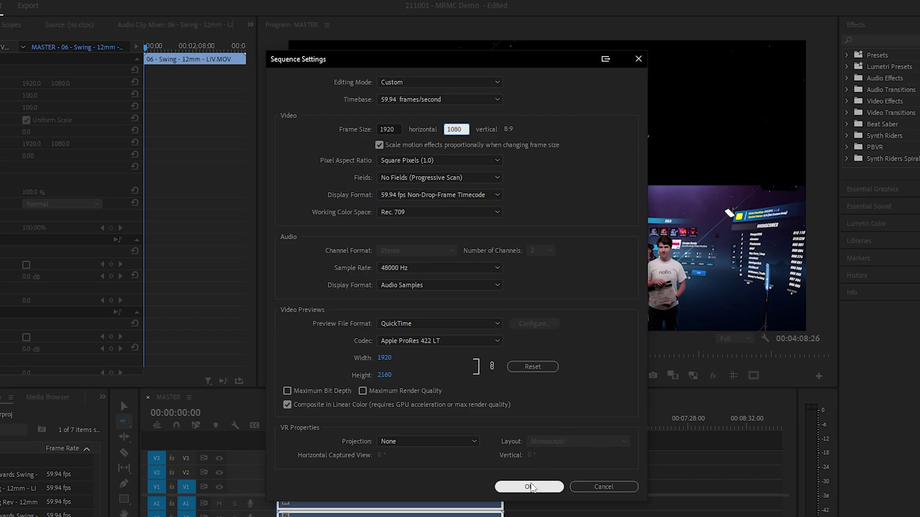
{"action": "left_click", "coordinate": [530, 487]}
{"action": "left_click", "coordinate": [514, 298]}
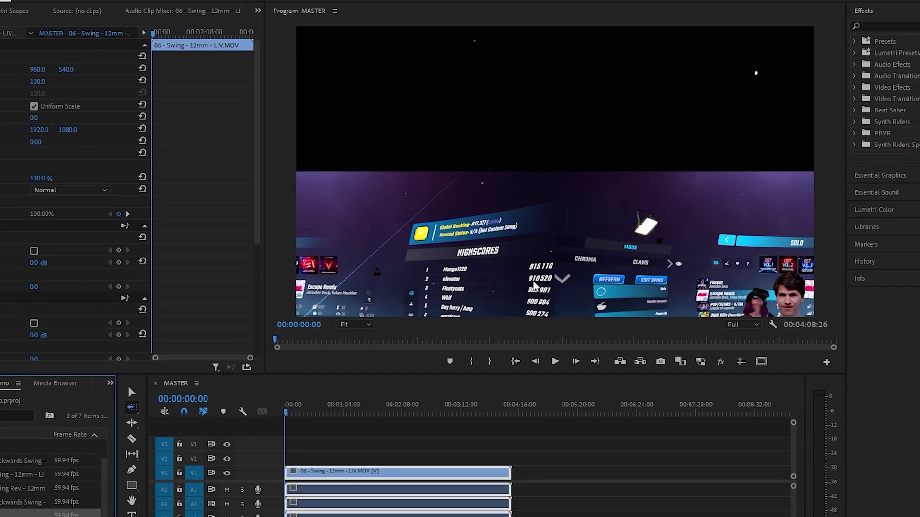
- Nest the V1 clip into its own 06 - Swing sequence
{"action": "right_click", "coordinate": [387, 421]}
{"action": "left_click", "coordinate": [407, 366]}
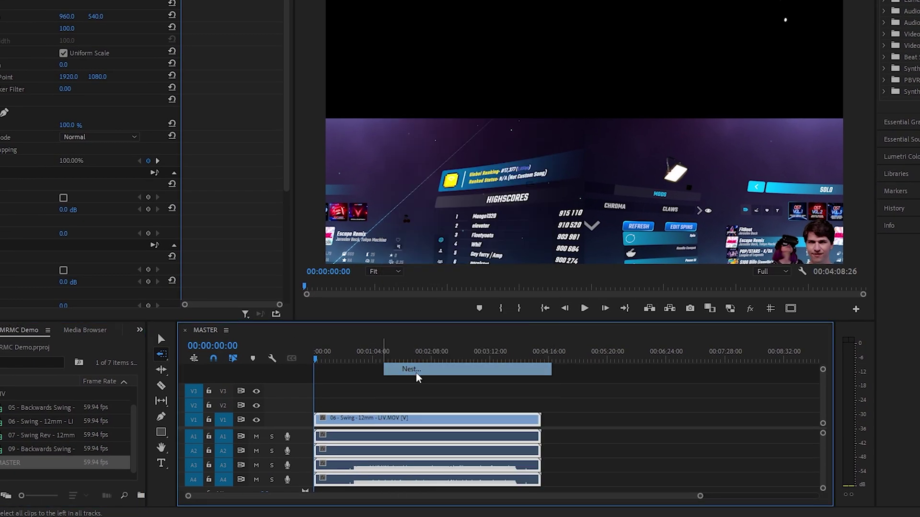
{"action": "type", "text": "06 - Swing"}
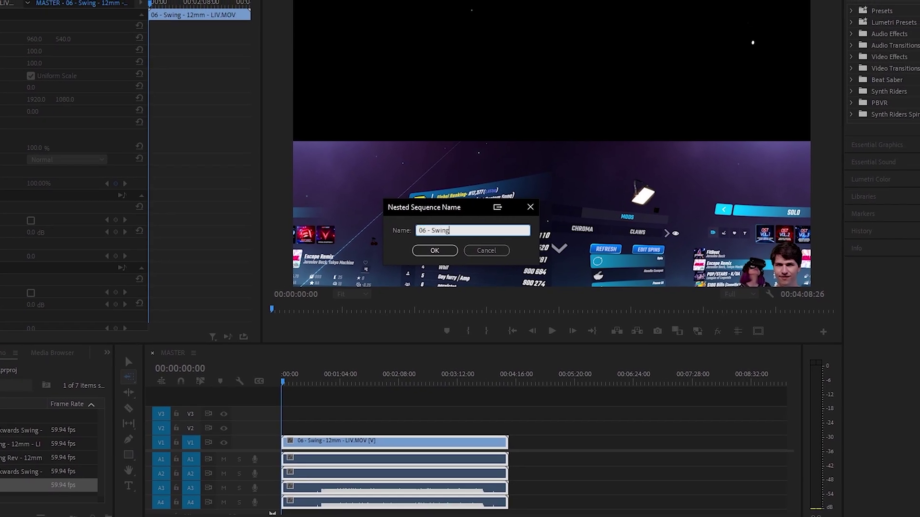
{"action": "key", "text": "Return"}
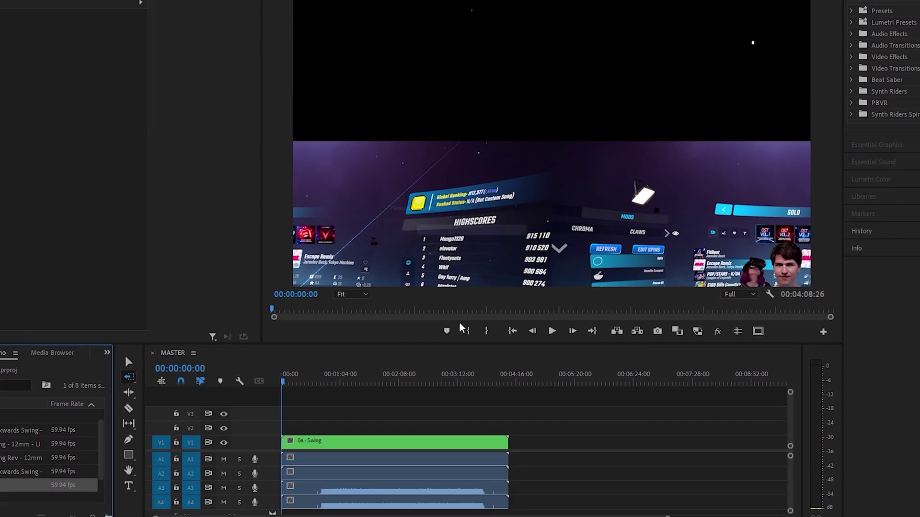
{"action": "key", "text": "v"}
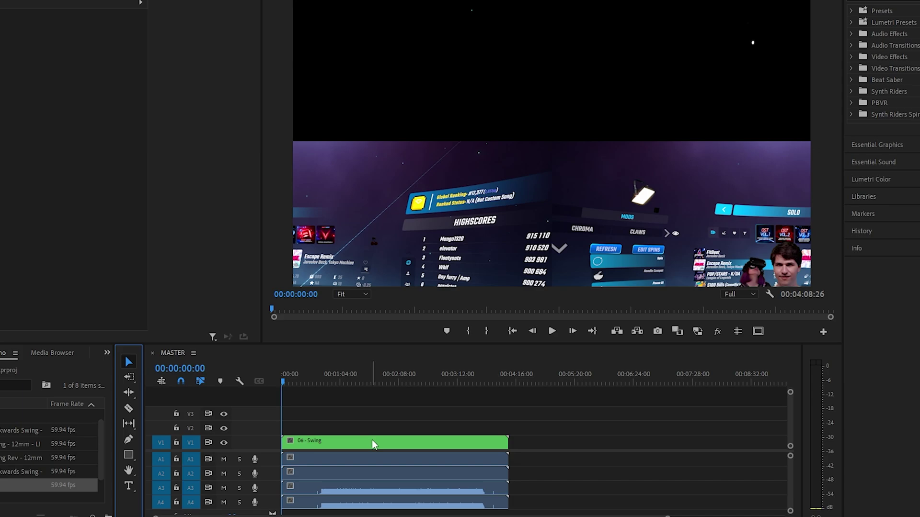
- In the nested 06 - Swing sequence, set the clip's Position to 0, 0
{"action": "double_click", "coordinate": [373, 444]}
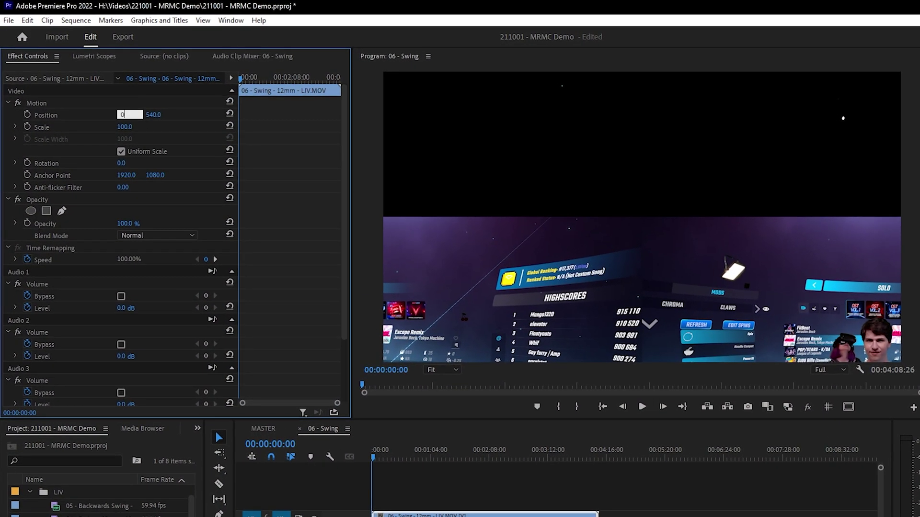
{"action": "key", "text": "Tab"}
{"action": "type", "text": "0"}
{"action": "key", "text": "Return"}
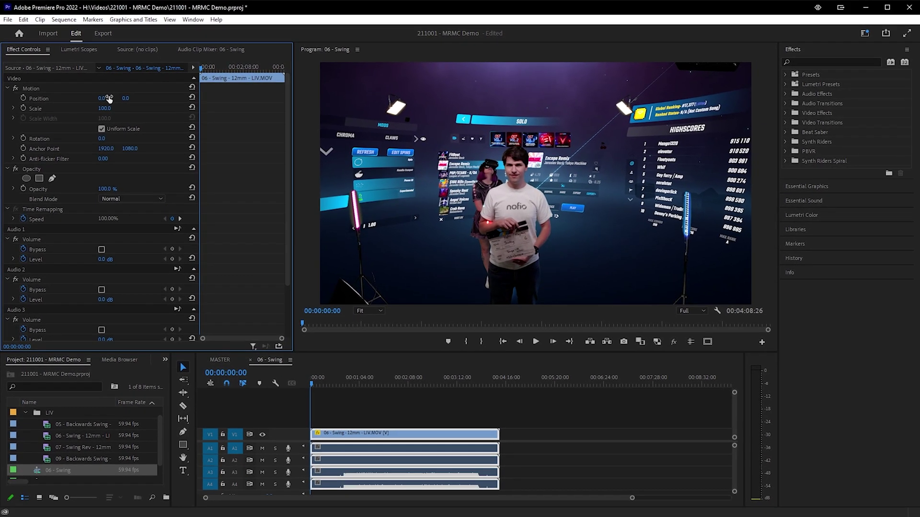
- Add 05 - Backwards Swing to MASTER, nest it, open it, and set Position to 0, 0
{"action": "left_click", "coordinate": [219, 360]}
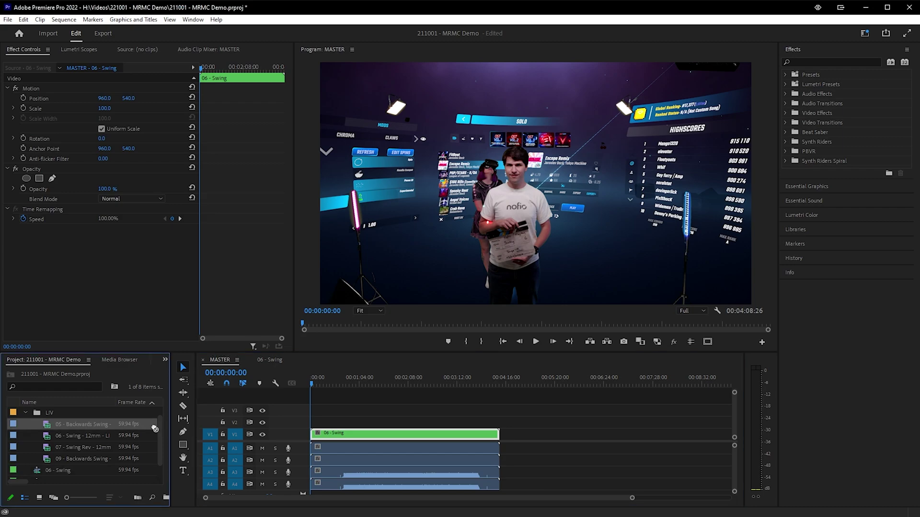
{"action": "left_click_drag", "start_coordinate": [155, 427], "coordinate": [537, 436]}
{"action": "right_click", "coordinate": [564, 433]}
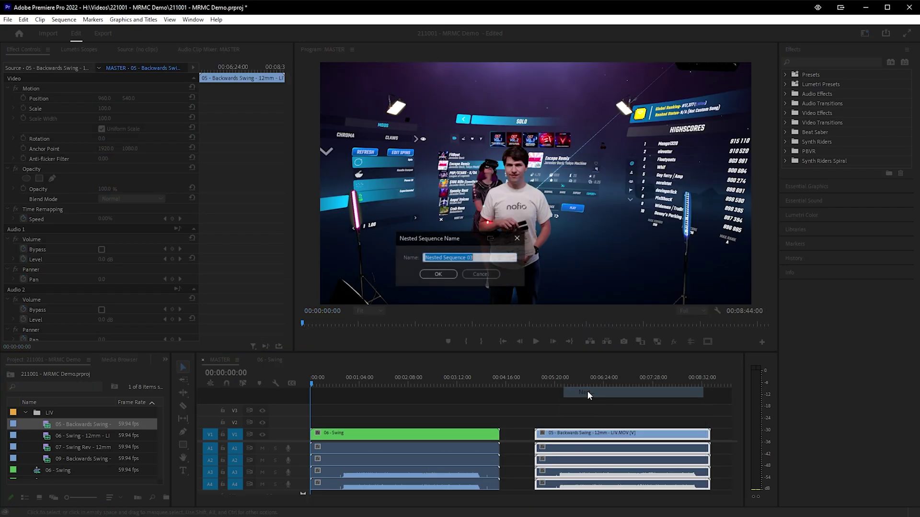
{"action": "type", "text": "05 - Backwards Swing"}
{"action": "key", "text": "Return"}
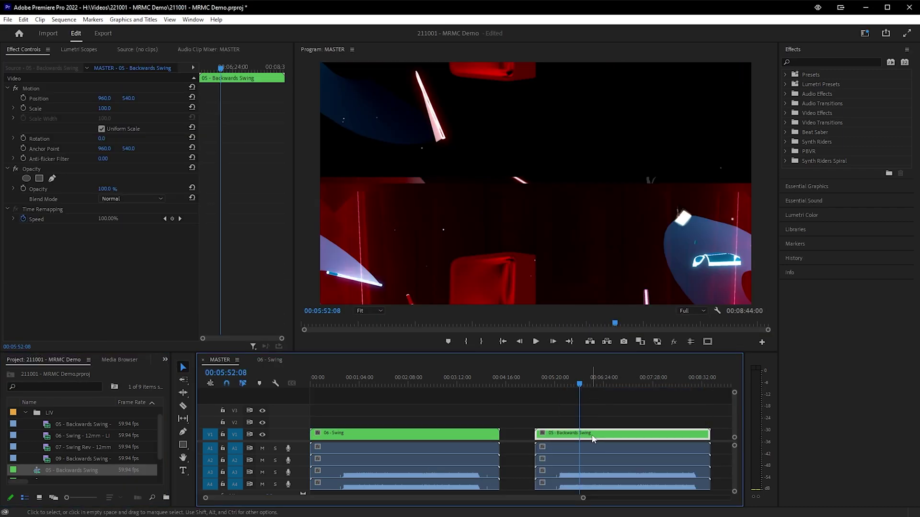
{"action": "double_click", "coordinate": [592, 434]}
{"action": "left_click_drag", "start_coordinate": [105, 99], "coordinate": [115, 97]}
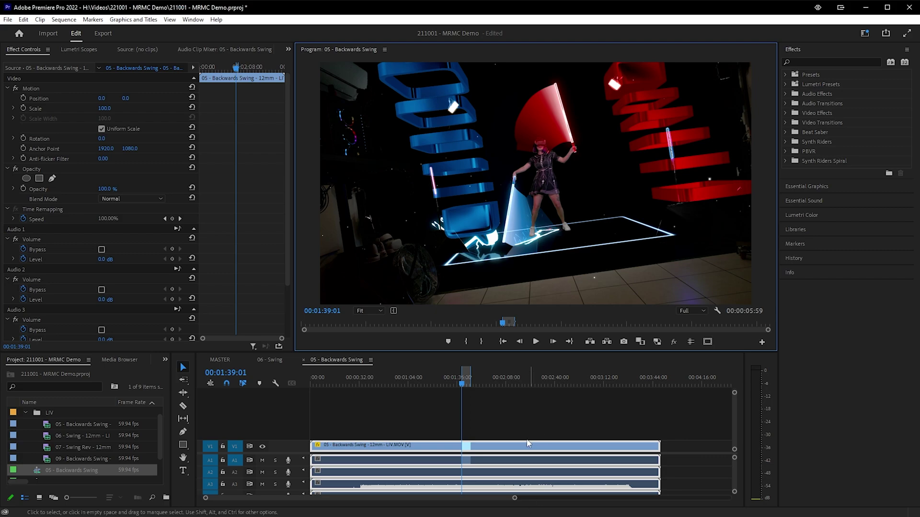
- Copy the Backwards Swing clip onto V2 and give the upper copy a rectangle opacity mask
{"action": "left_click_drag", "start_coordinate": [505, 448], "coordinate": [502, 435]}
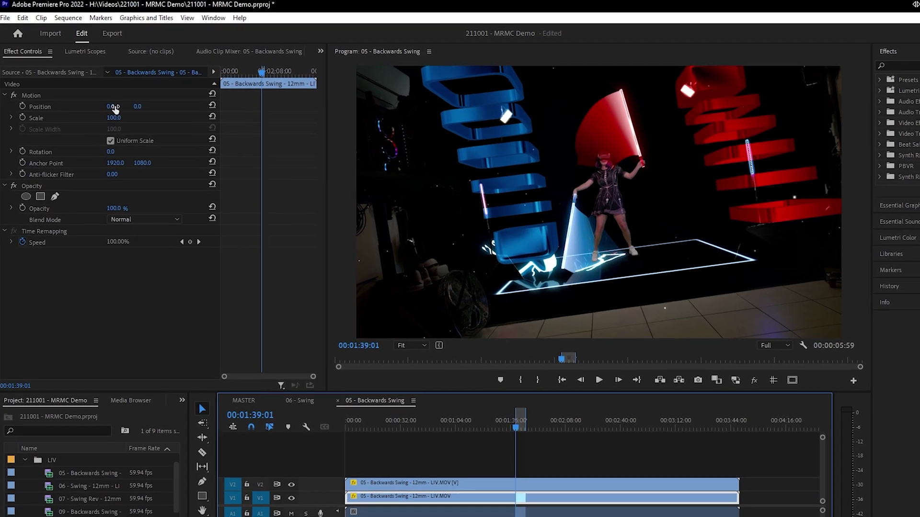
{"action": "left_click", "coordinate": [101, 98]}
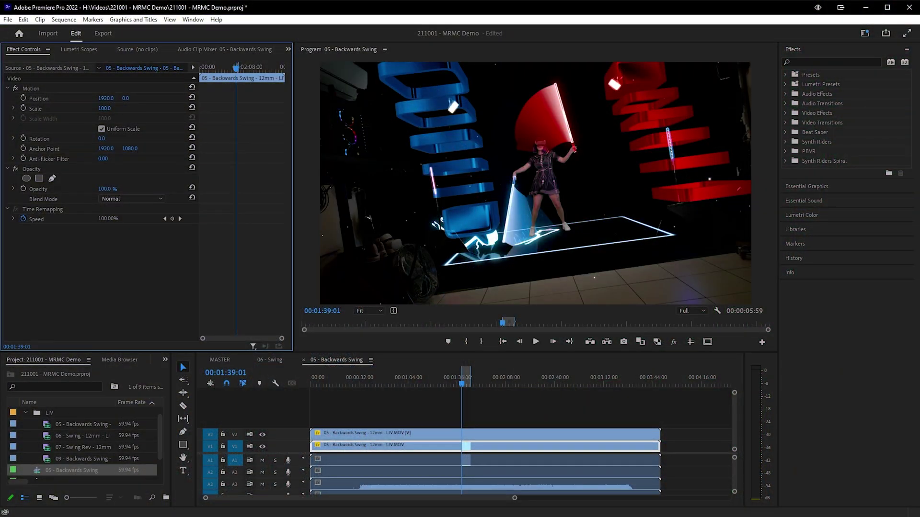
{"action": "left_click", "coordinate": [479, 430]}
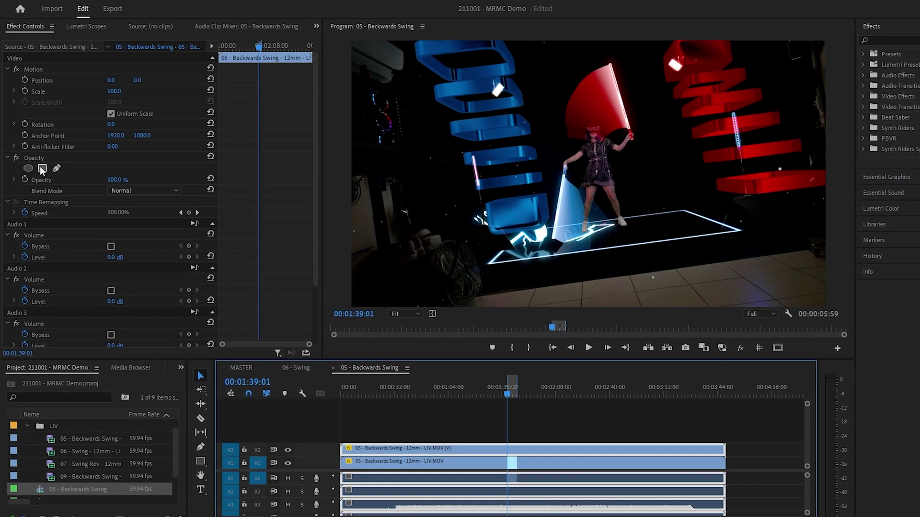
{"action": "left_click", "coordinate": [42, 169]}
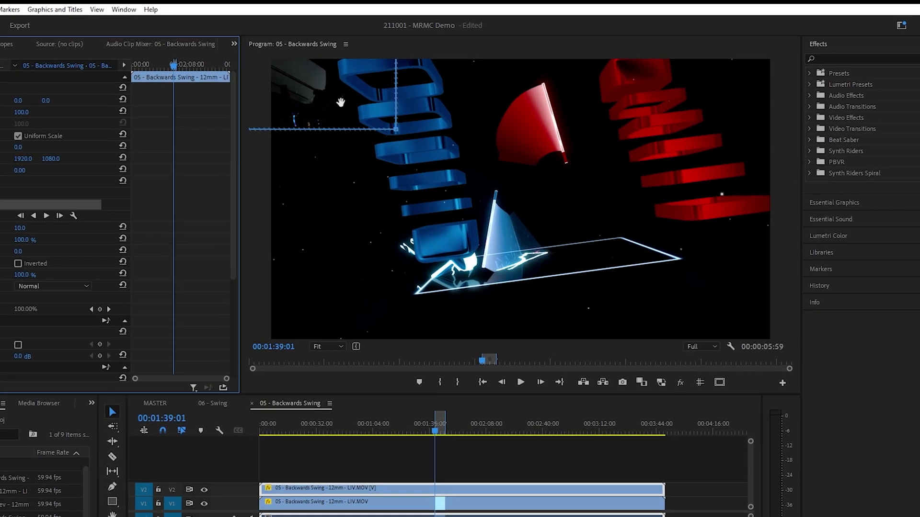
- Move the rectangle mask over the dancer and skew its four corners around her platform
{"action": "left_click_drag", "start_coordinate": [390, 89], "coordinate": [687, 215]}
{"action": "left_click_drag", "start_coordinate": [600, 252], "coordinate": [606, 251]}
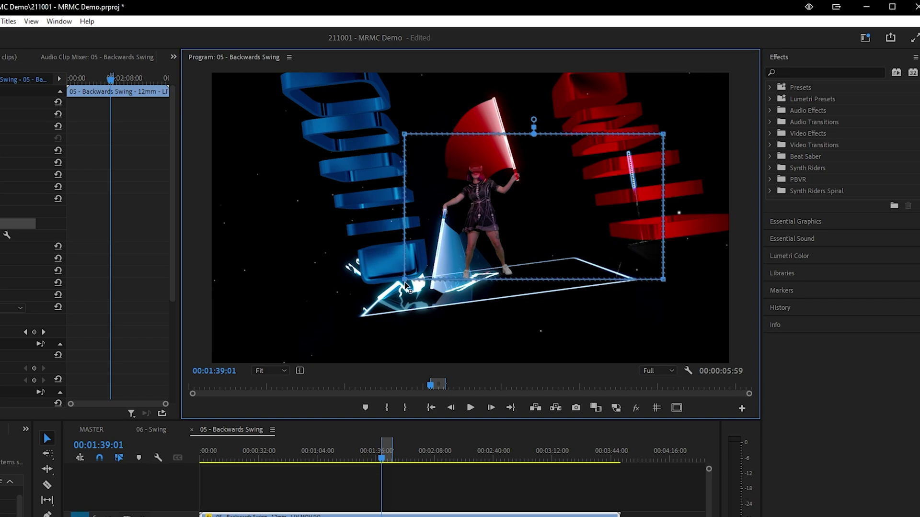
{"action": "left_click_drag", "start_coordinate": [406, 284], "coordinate": [433, 302]}
{"action": "left_click_drag", "start_coordinate": [663, 281], "coordinate": [556, 293]}
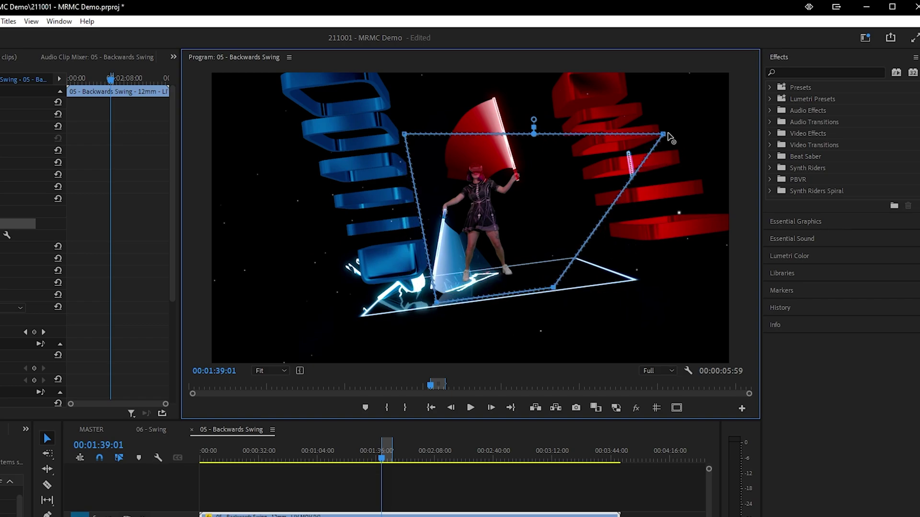
{"action": "left_click_drag", "start_coordinate": [663, 134], "coordinate": [545, 128]}
{"action": "left_click_drag", "start_coordinate": [405, 133], "coordinate": [411, 149]}
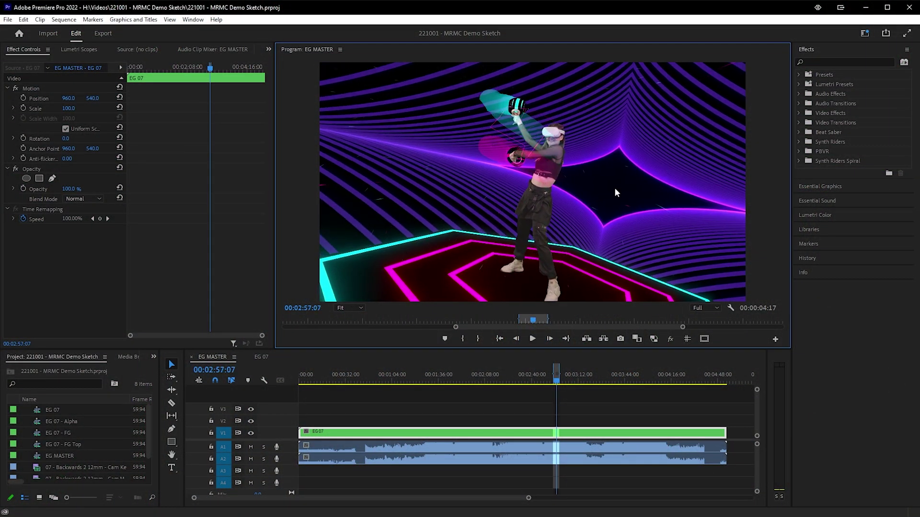
- Play back EG MASTER, then turn on visibility for the V2–V5 layers in EG 07
{"action": "key", "text": "space"}
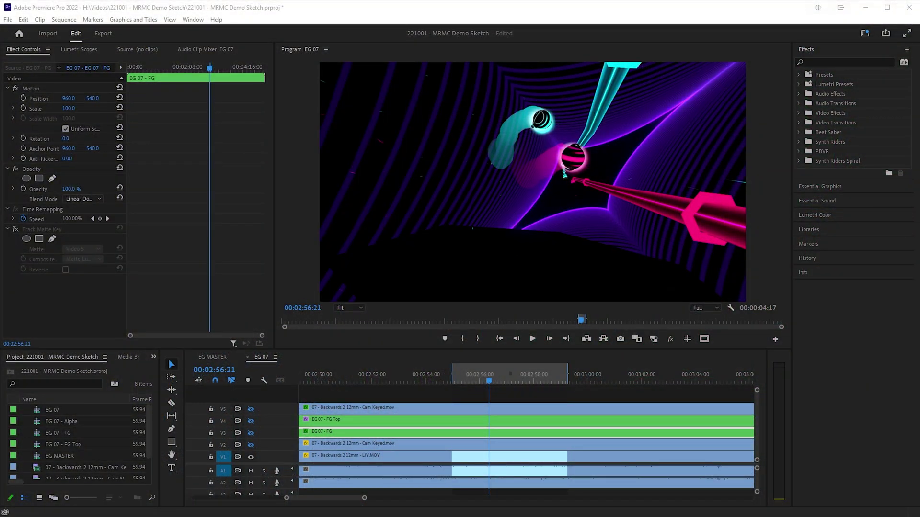
{"action": "left_click", "coordinate": [328, 460]}
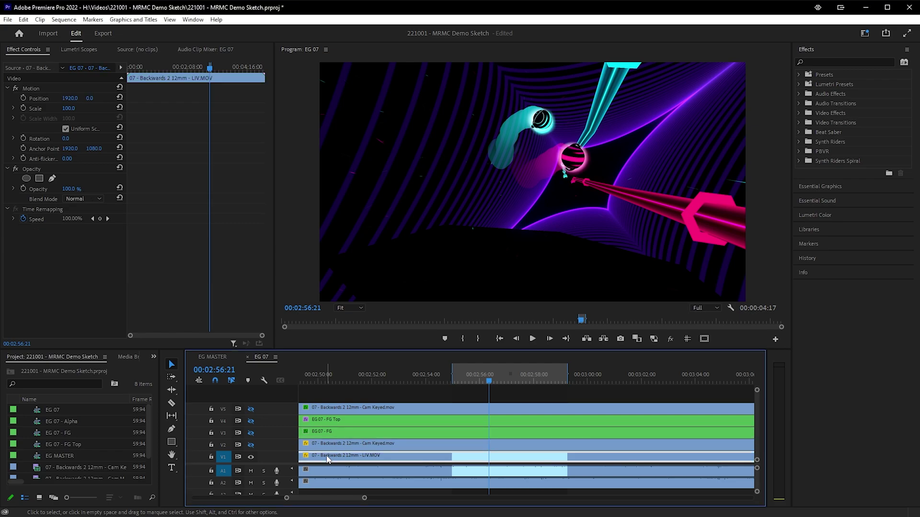
{"action": "left_click", "coordinate": [357, 443]}
{"action": "left_click", "coordinate": [250, 445]}
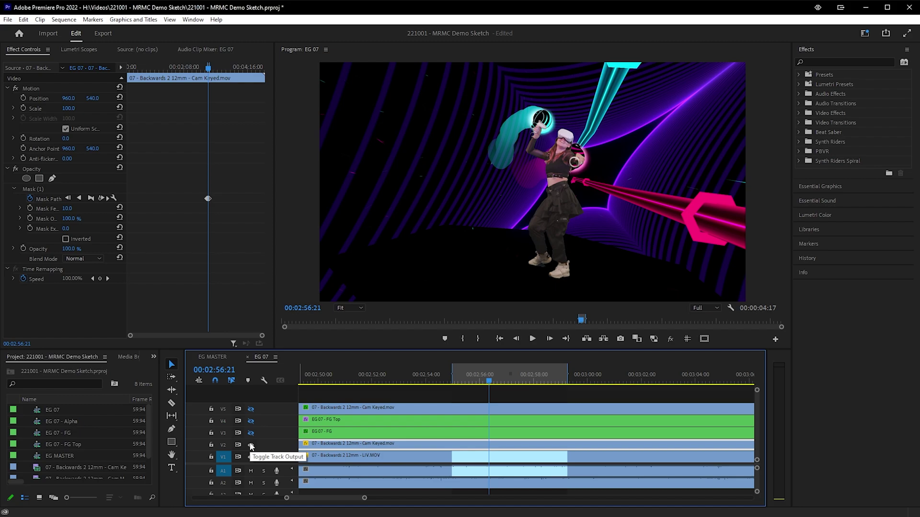
{"action": "left_click", "coordinate": [250, 433]}
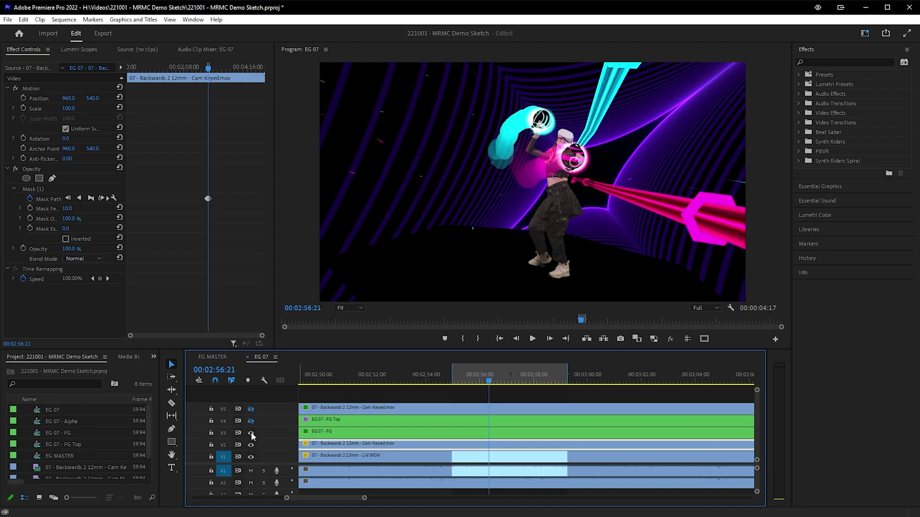
{"action": "left_click", "coordinate": [251, 421]}
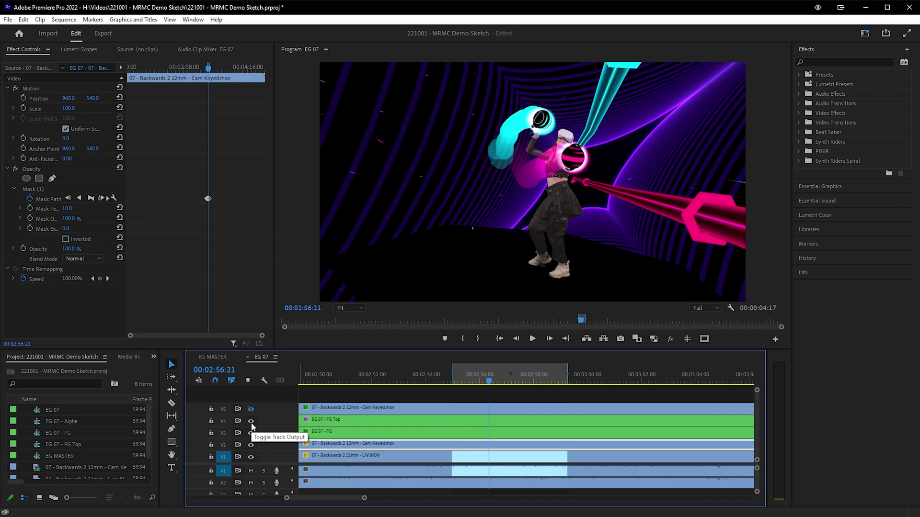
{"action": "left_click", "coordinate": [250, 412]}
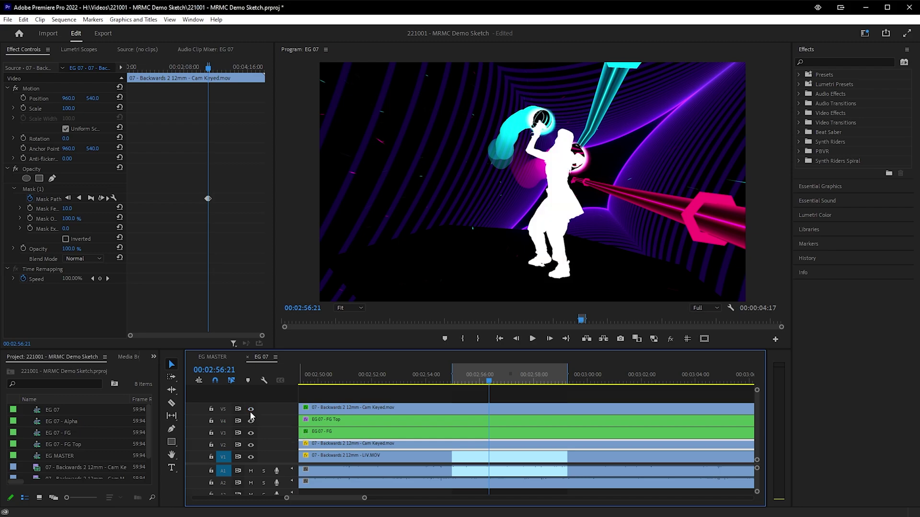
- Enable the Track Matte Key on the EG 07 - FG Top clip
{"action": "left_click", "coordinate": [303, 434]}
{"action": "left_click", "coordinate": [16, 229]}
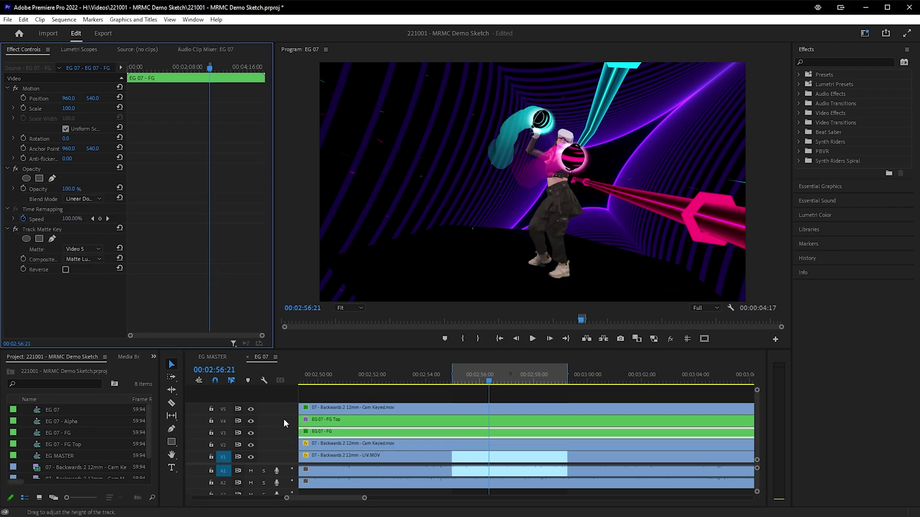
{"action": "left_click", "coordinate": [15, 229]}
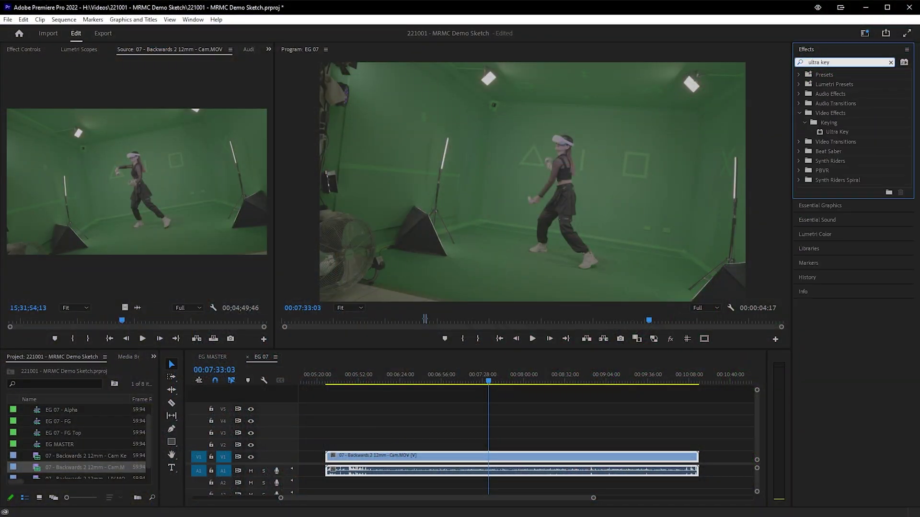
- Apply Ultra Key to the 07 - Backwards 2 12mm - Cam clip, sampling the green backdrop as Key Color
{"action": "left_click_drag", "start_coordinate": [833, 132], "coordinate": [512, 455]}
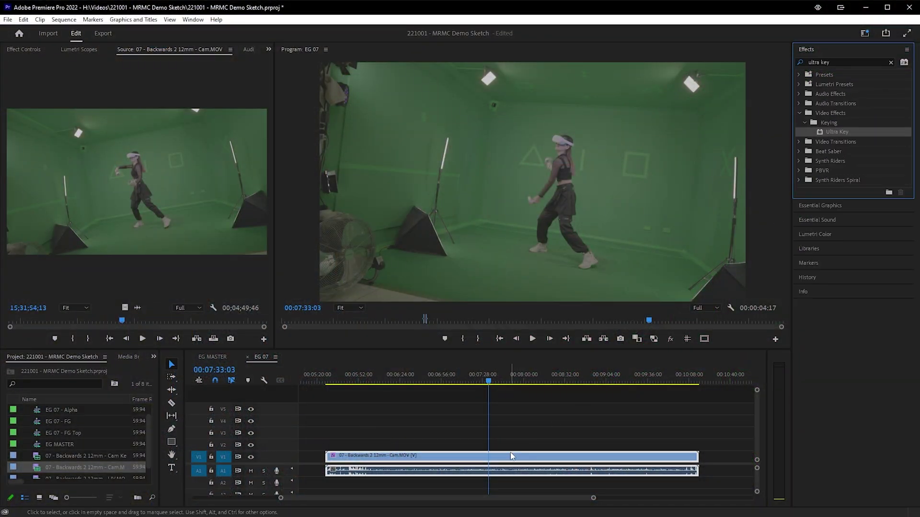
{"action": "left_click", "coordinate": [510, 181]}
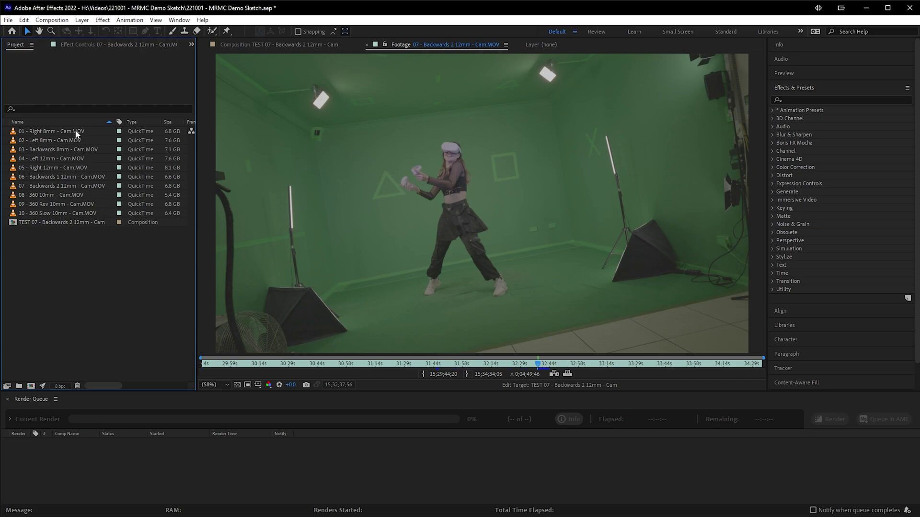
- Make a new comp from 07 - Backwards 2 12mm - Cam.MOV and search effects for 'keylight'
{"action": "right_click", "coordinate": [51, 187]}
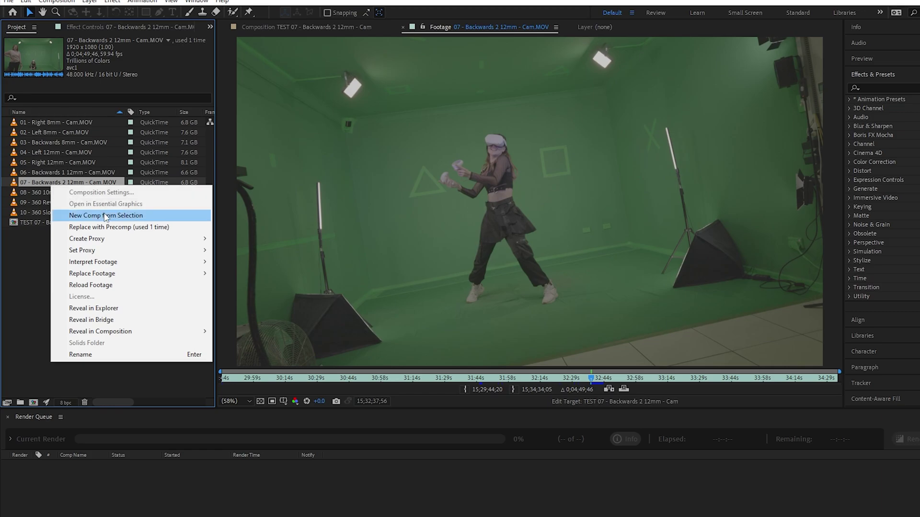
{"action": "left_click", "coordinate": [105, 215]}
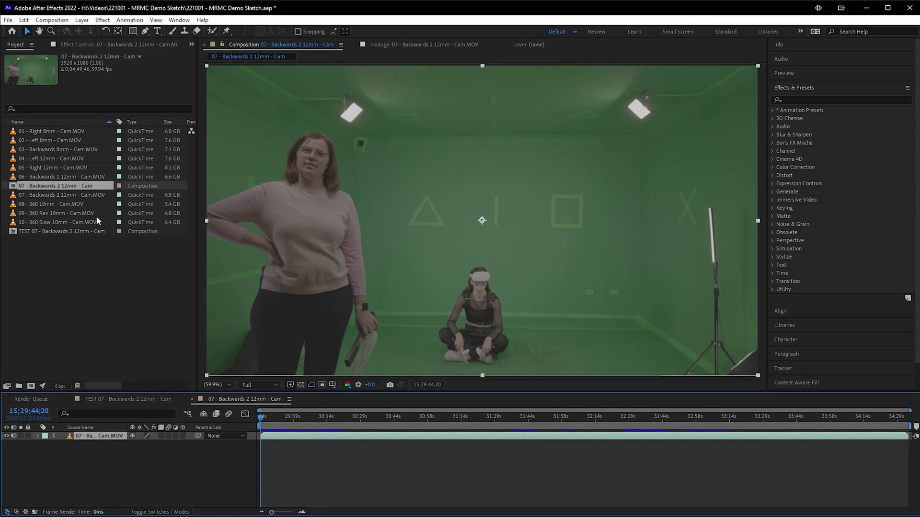
{"action": "left_click", "coordinate": [880, 100]}
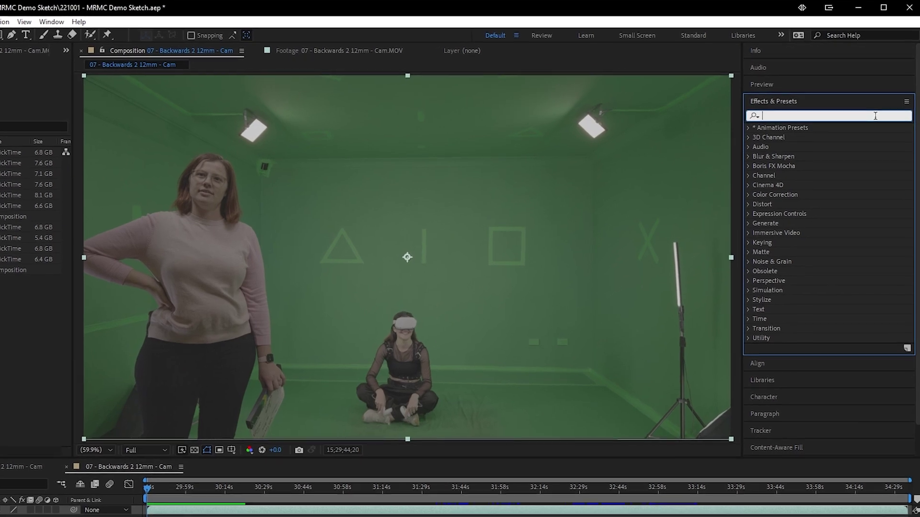
{"action": "type", "text": "keylight"}
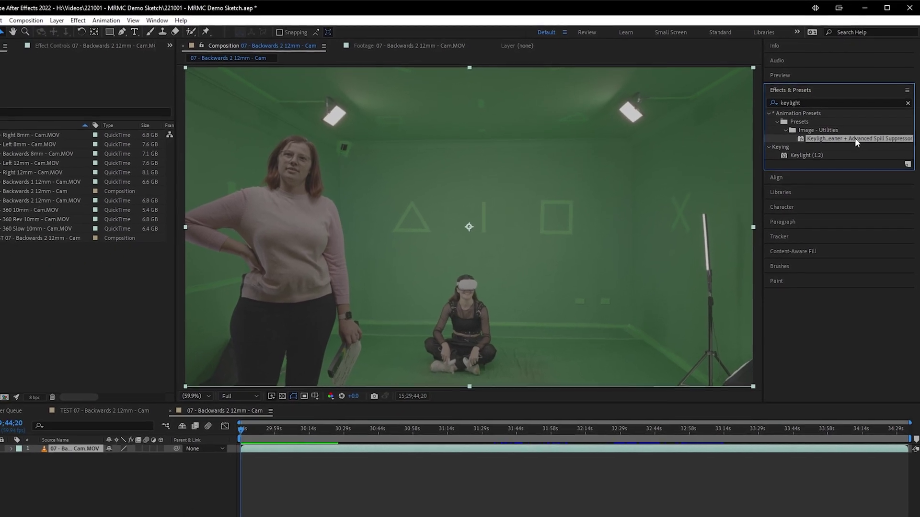
- Apply the Keylight preset to the Cam layer, sample a screen colour, then undo the pick
{"action": "left_click_drag", "start_coordinate": [845, 160], "coordinate": [352, 516]}
{"action": "left_click_drag", "start_coordinate": [444, 435], "coordinate": [446, 438]}
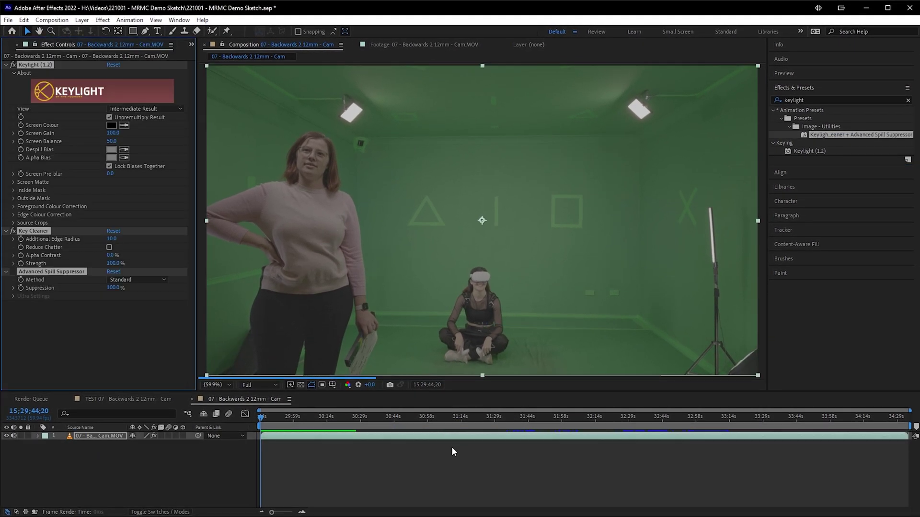
{"action": "left_click", "coordinate": [124, 125]}
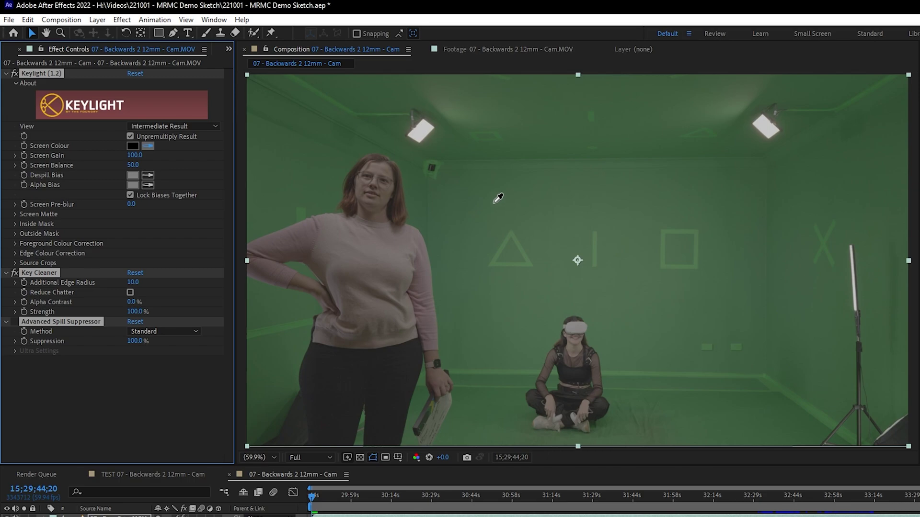
{"action": "left_click", "coordinate": [494, 202]}
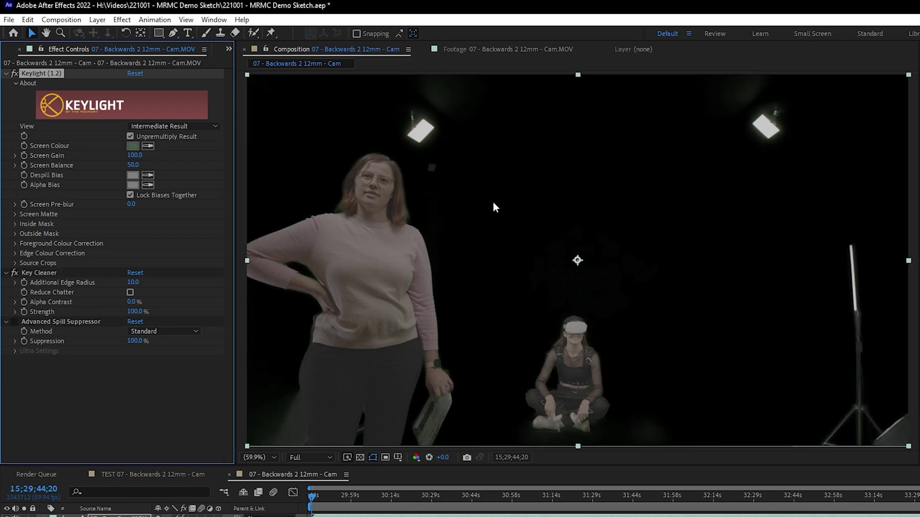
{"action": "left_click", "coordinate": [149, 146]}
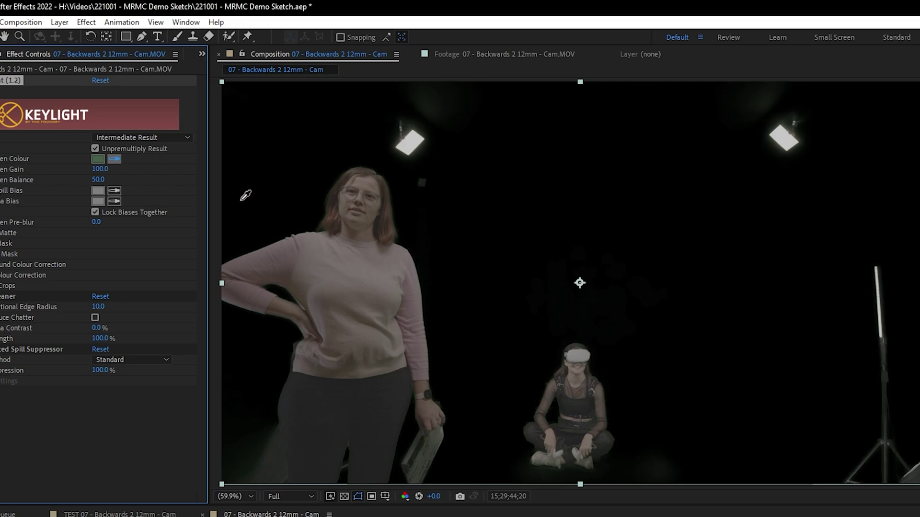
{"action": "left_click", "coordinate": [96, 157]}
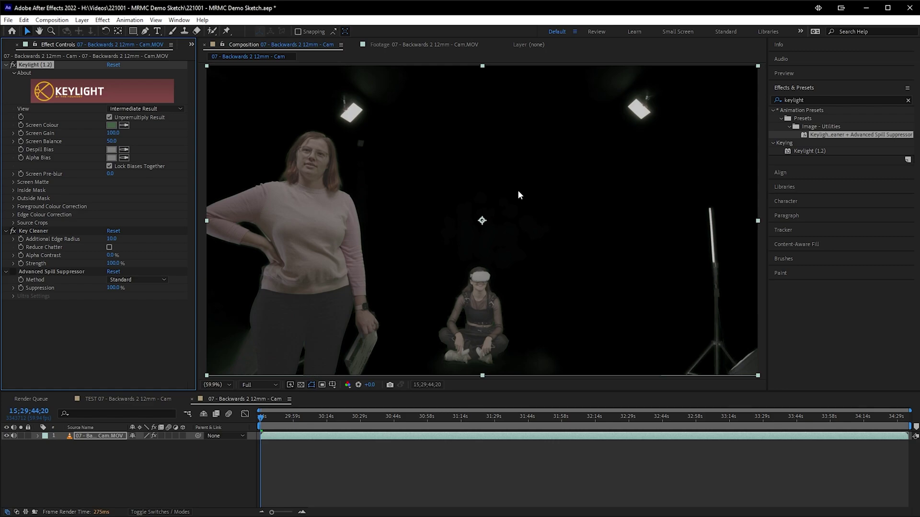
{"action": "key", "text": "ctrl+z"}
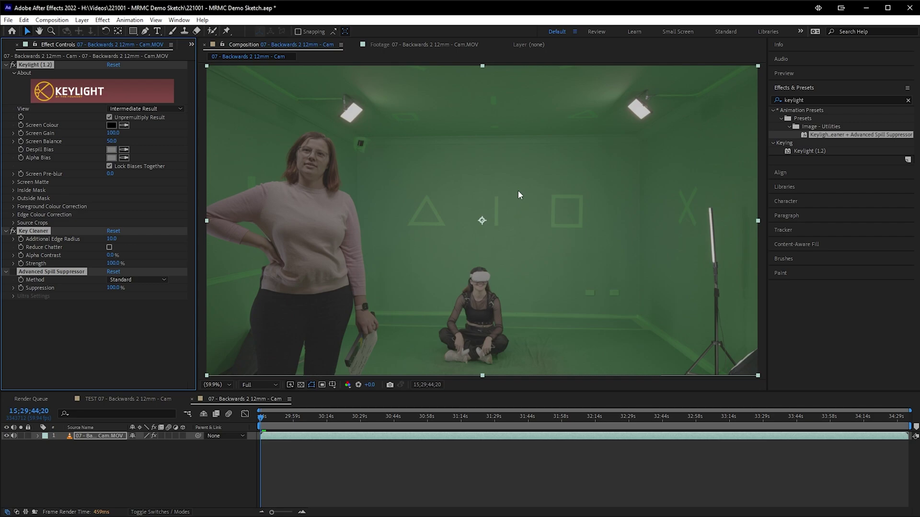
- Add Lumetri Color with the Panasonic V-Log input LUT, Exposure 1.0 and Contrast -35.0
{"action": "left_click", "coordinate": [838, 99]}
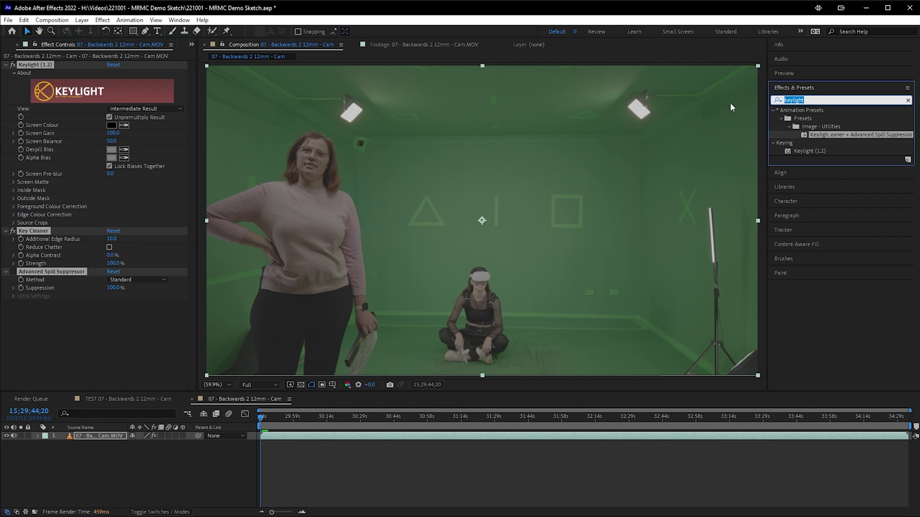
{"action": "type", "text": "lumetri"}
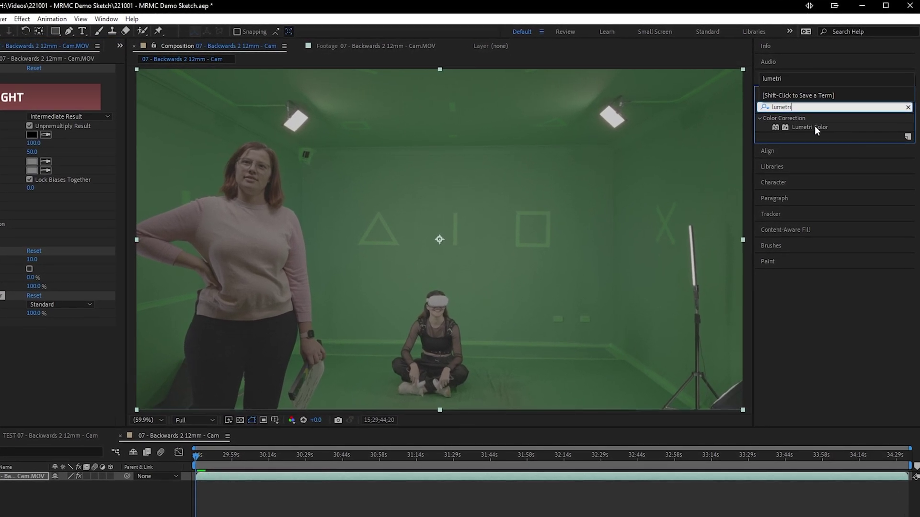
{"action": "left_click_drag", "start_coordinate": [813, 123], "coordinate": [26, 69]}
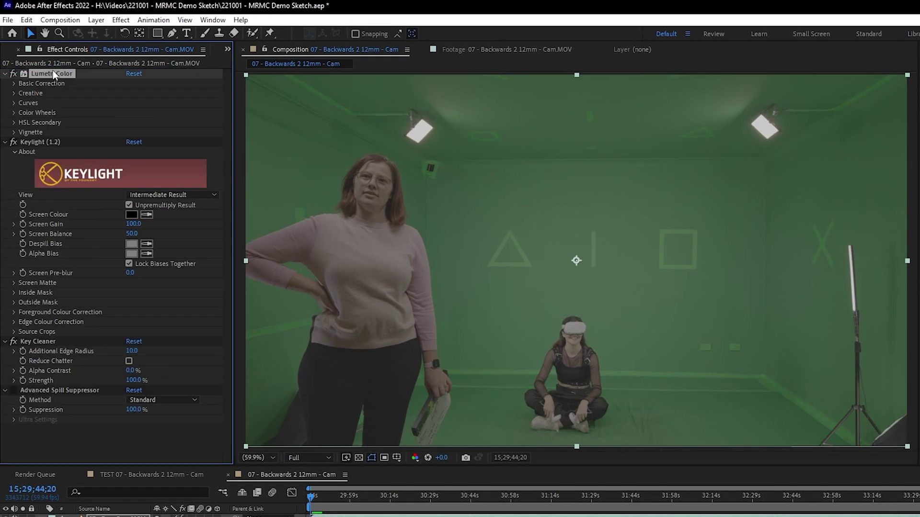
{"action": "left_click", "coordinate": [13, 83]}
{"action": "left_click", "coordinate": [140, 105]}
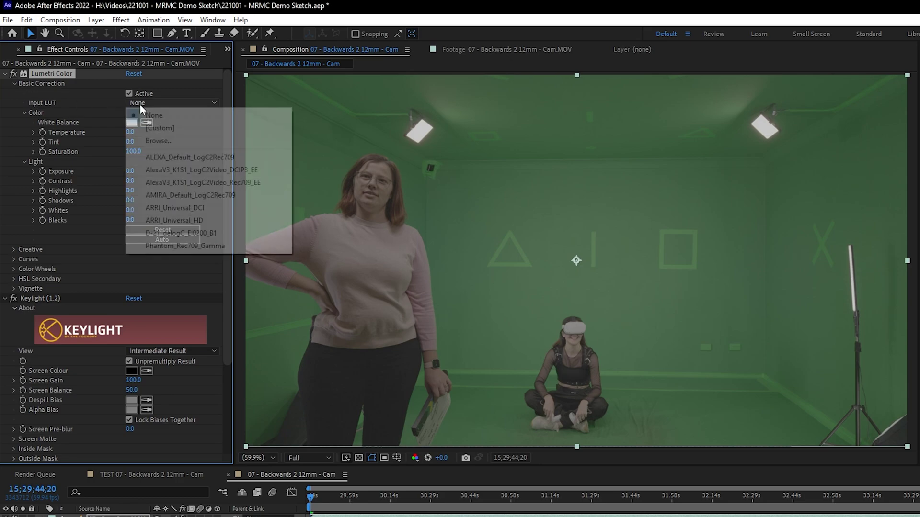
{"action": "left_click", "coordinate": [172, 102]}
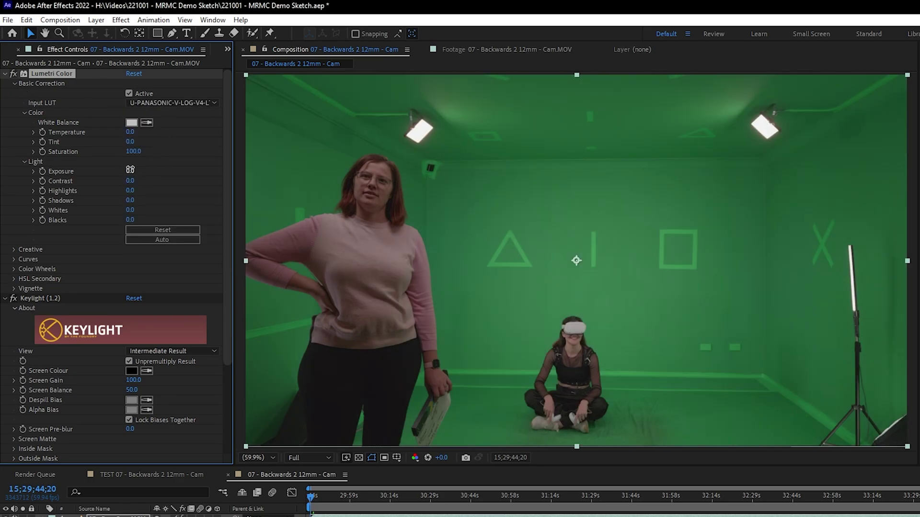
{"action": "left_click", "coordinate": [129, 181]}
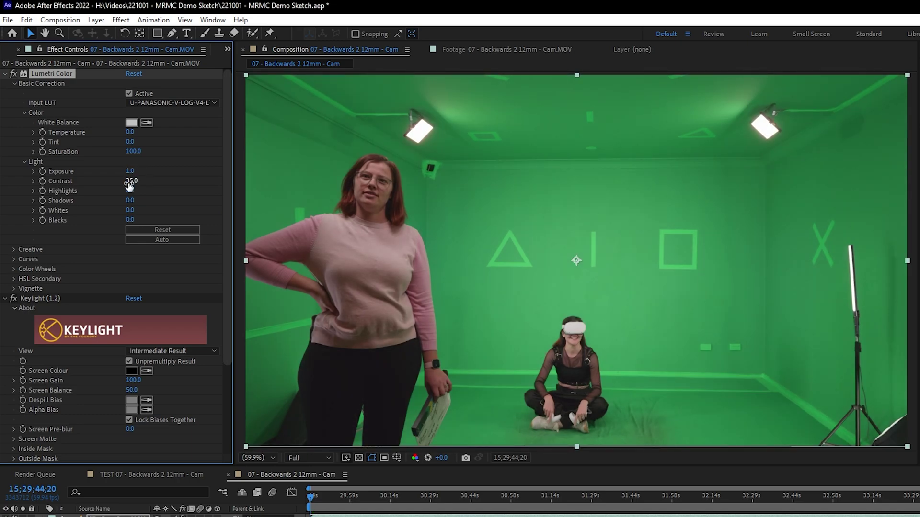
{"action": "left_click", "coordinate": [5, 73]}
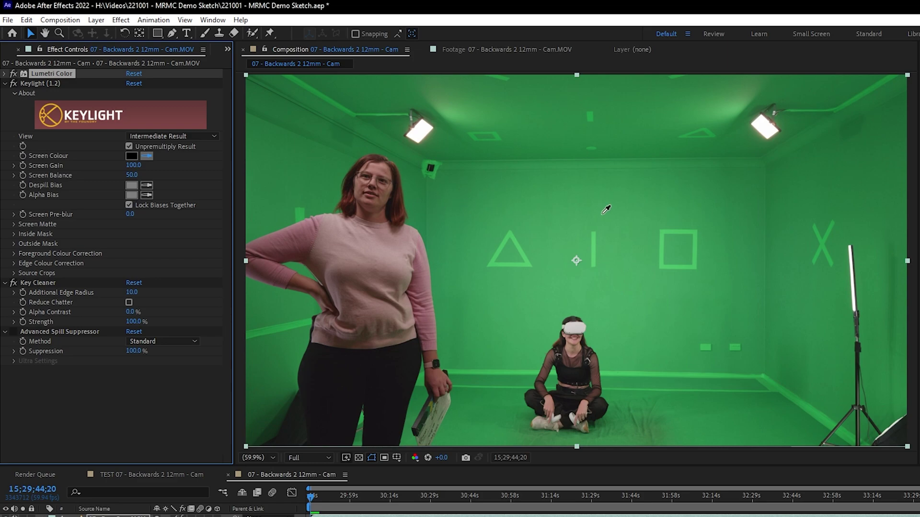
- Sample the green wall in Keylight, switch to Status view, and set Clip Black 51, Clip White 58
{"action": "left_click", "coordinate": [546, 230]}
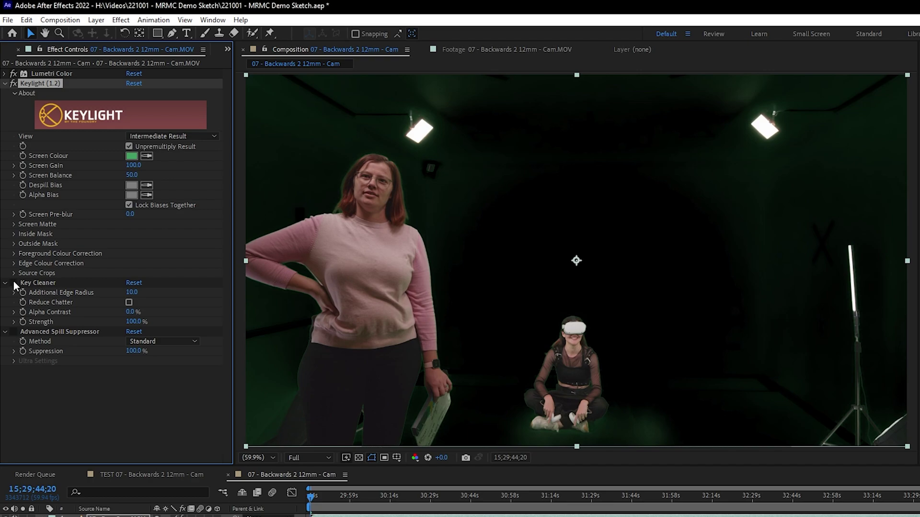
{"action": "left_click", "coordinate": [173, 136]}
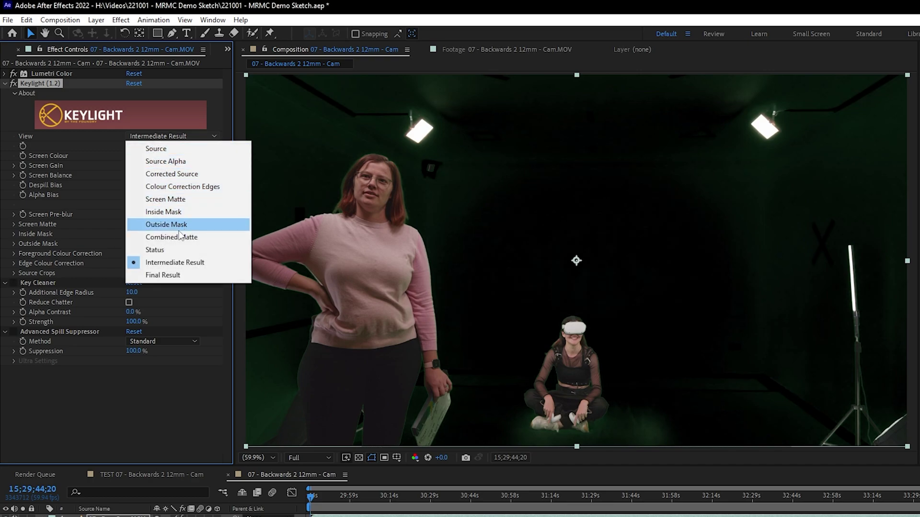
{"action": "left_click", "coordinate": [179, 247]}
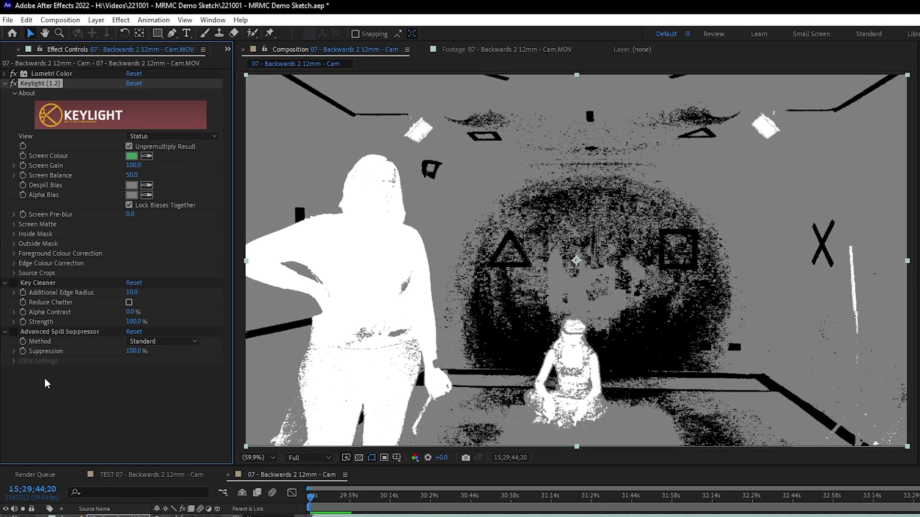
{"action": "left_click", "coordinate": [15, 225]}
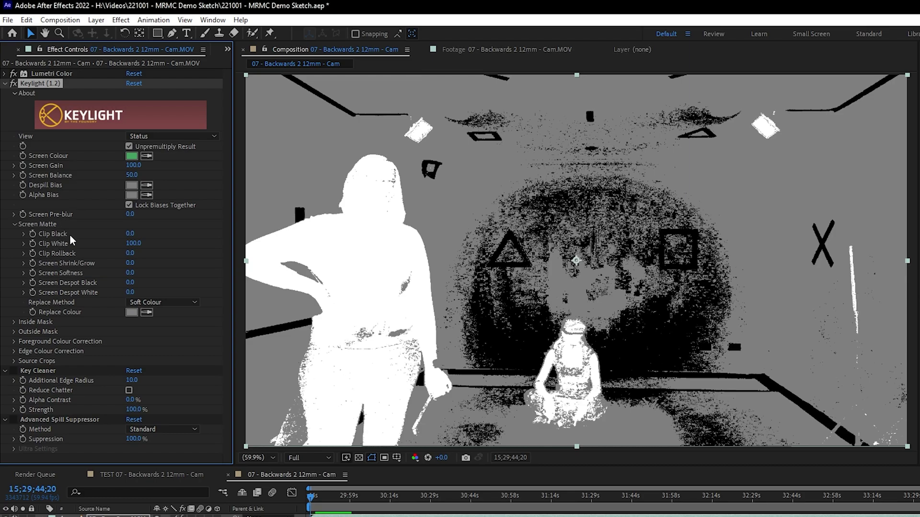
{"action": "left_click_drag", "start_coordinate": [130, 232], "coordinate": [124, 251]}
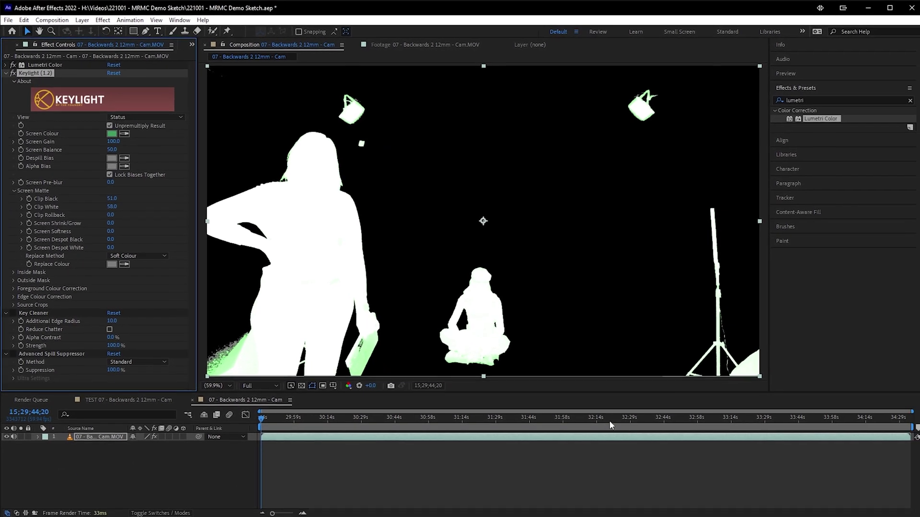
- Review the matte on other frames, then set Keylight View back to Intermediate Result
{"action": "left_click", "coordinate": [720, 498]}
{"action": "left_click_drag", "start_coordinate": [543, 415], "coordinate": [575, 416]}
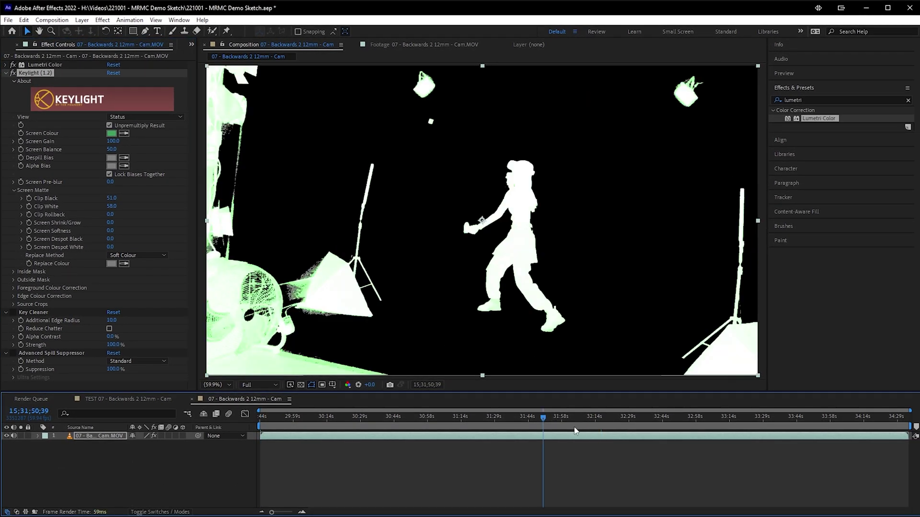
{"action": "key", "text": "space"}
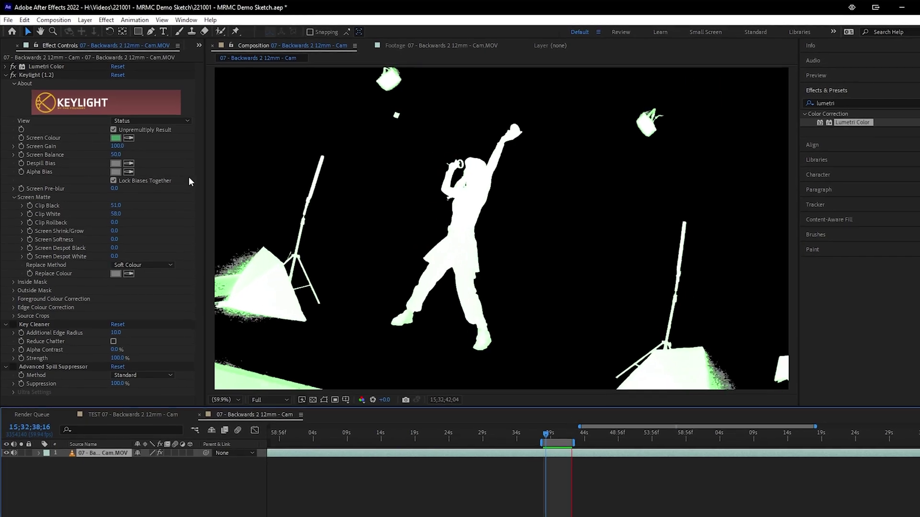
{"action": "left_click", "coordinate": [158, 121]}
{"action": "left_click", "coordinate": [157, 227]}
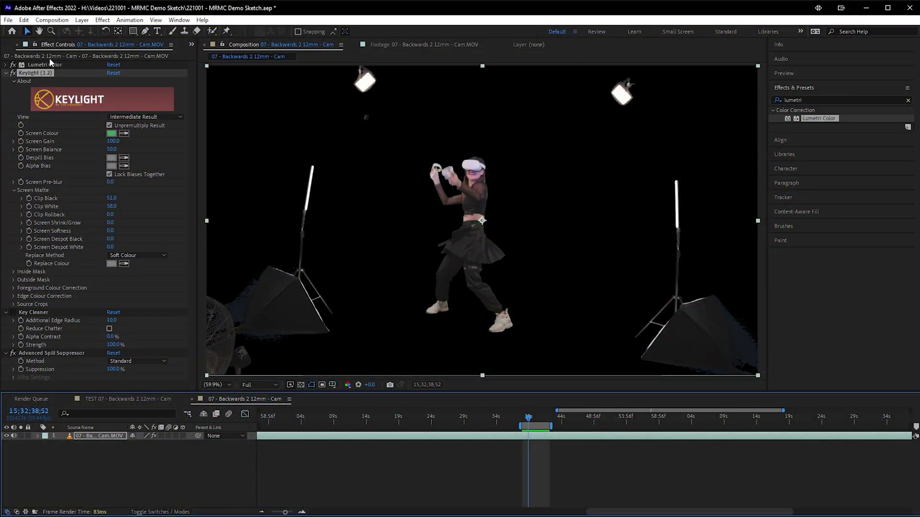
- Add the composition to the Adobe Media Encoder queue
{"action": "left_click", "coordinate": [9, 20]}
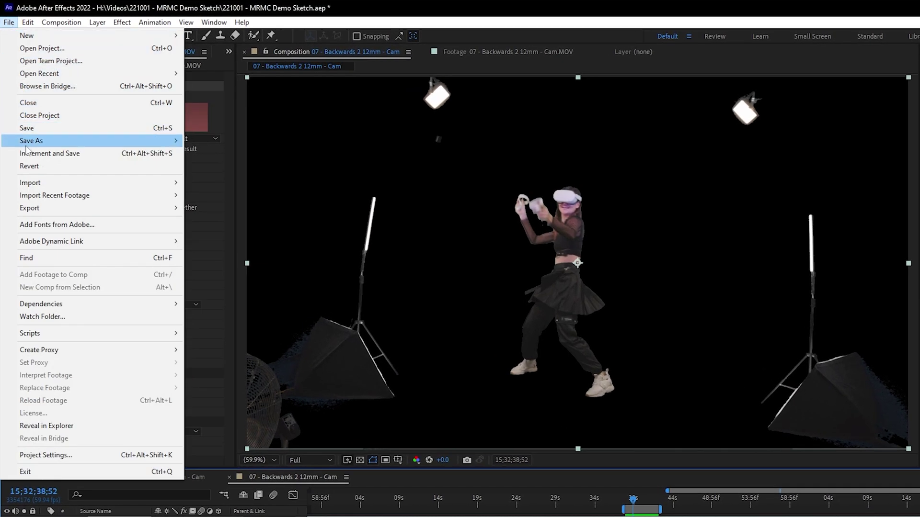
{"action": "mouse_move", "coordinate": [43, 208]}
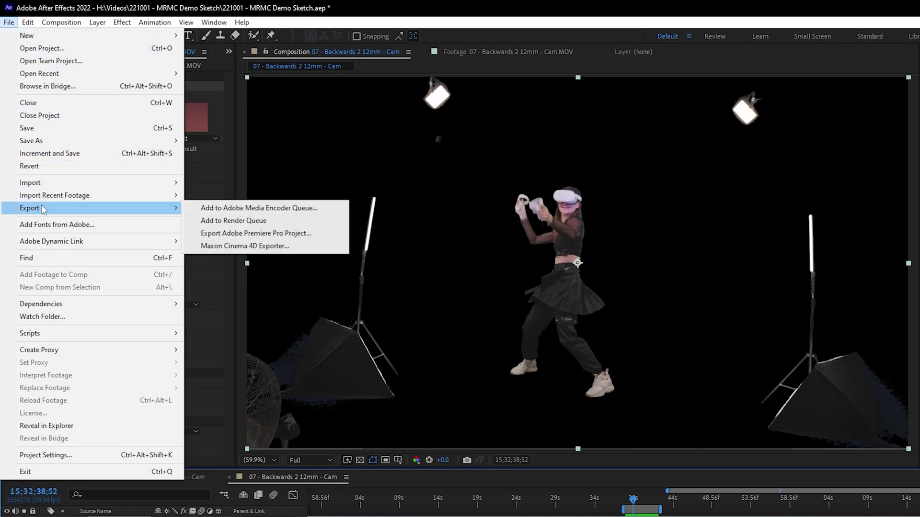
{"action": "left_click", "coordinate": [260, 208]}
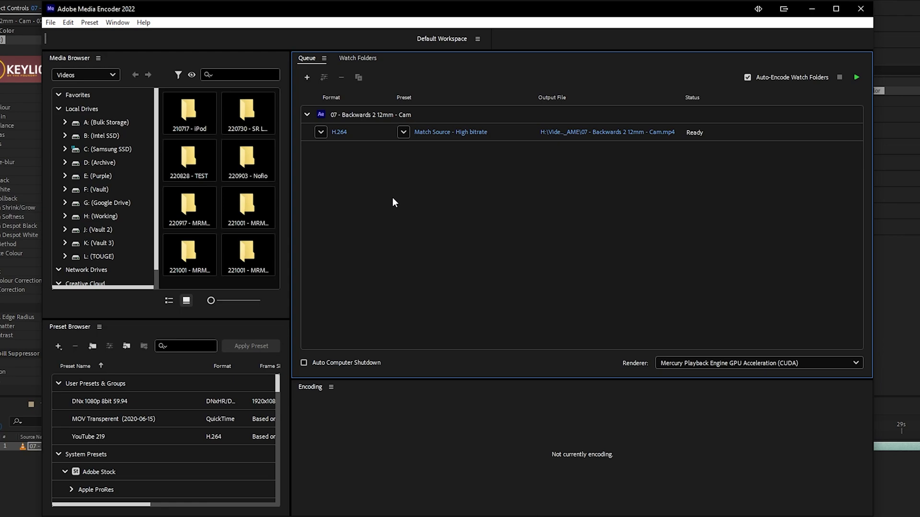
- Set the export format to QuickTime with 8-bpc plus alpha depth
{"action": "left_click", "coordinate": [345, 134]}
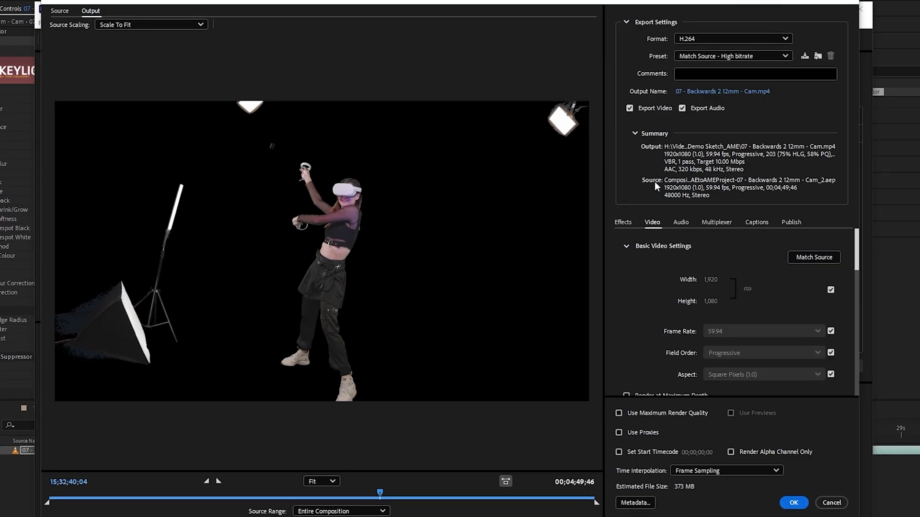
{"action": "left_click", "coordinate": [702, 46]}
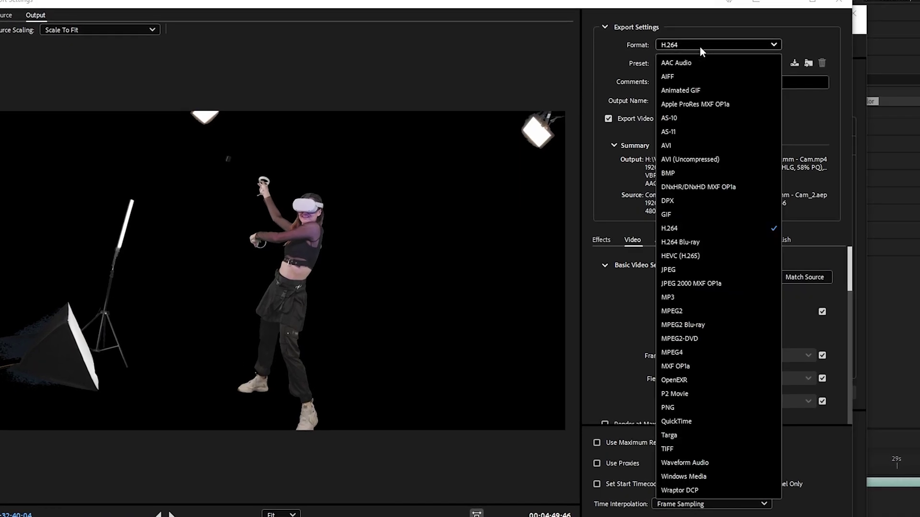
{"action": "left_click", "coordinate": [680, 422]}
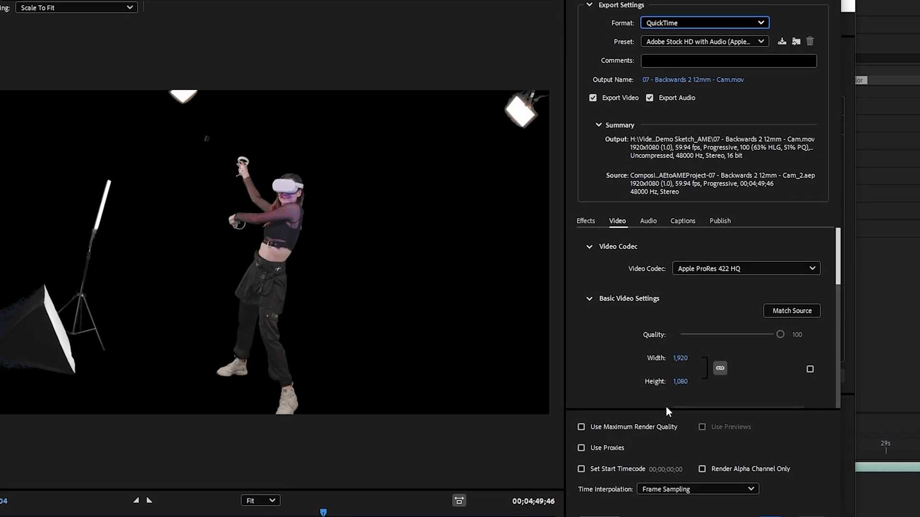
{"action": "left_click", "coordinate": [757, 235]}
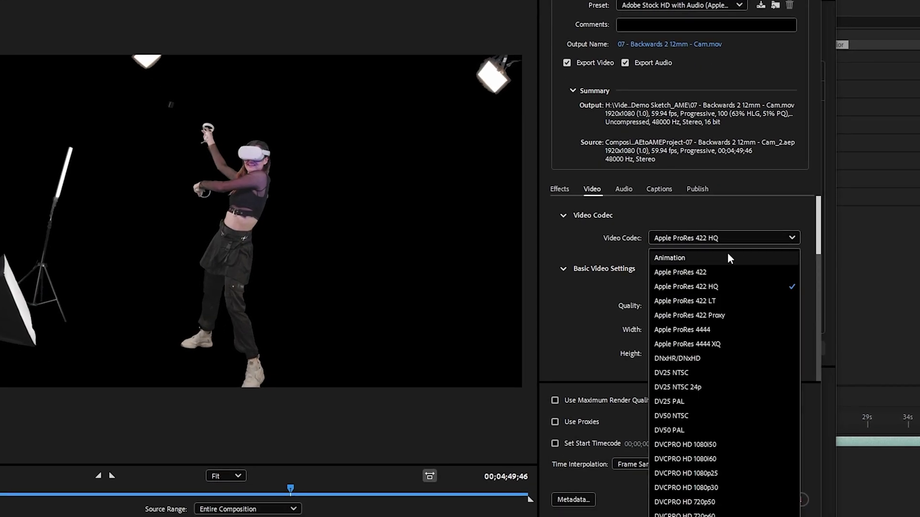
{"action": "key", "text": "Escape"}
{"action": "scroll", "coordinate": [825, 252], "scroll_direction": "down", "scroll_amount": 5}
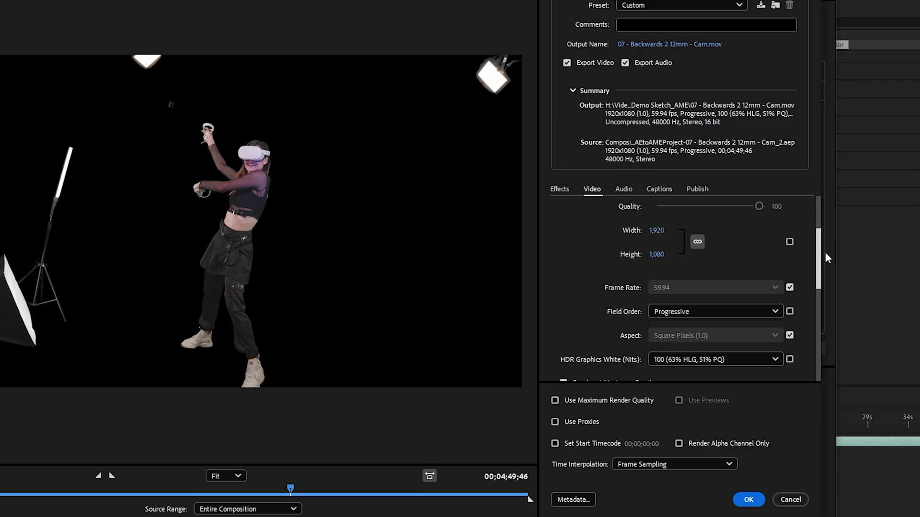
{"action": "scroll", "coordinate": [829, 290], "scroll_direction": "down", "scroll_amount": 1}
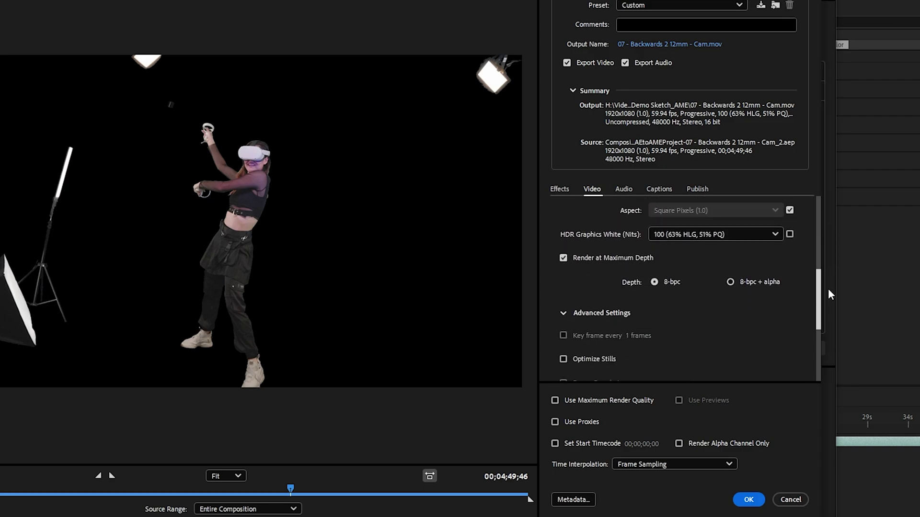
{"action": "left_click", "coordinate": [731, 282]}
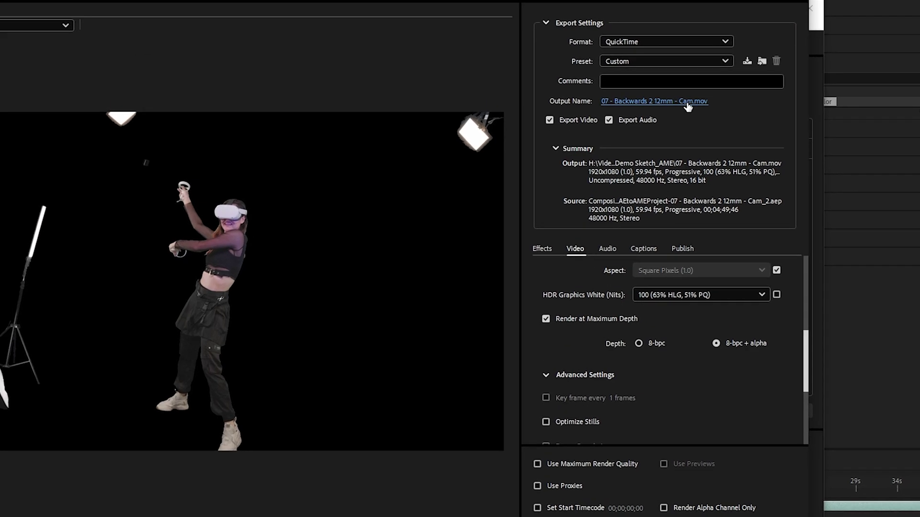
- Set the output location to the Assets\Keyed folder, reusing the existing keyed file name
{"action": "left_click", "coordinate": [687, 102]}
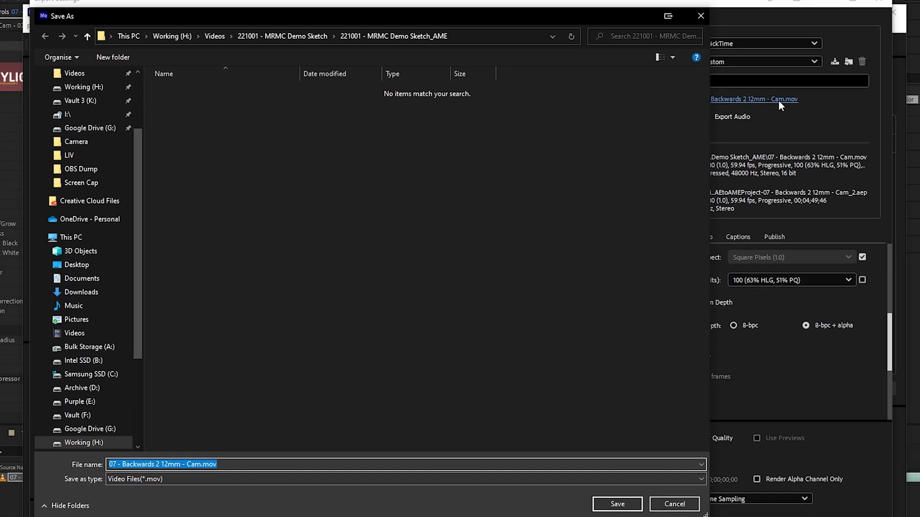
{"action": "left_click", "coordinate": [278, 36]}
{"action": "left_click", "coordinate": [175, 129]}
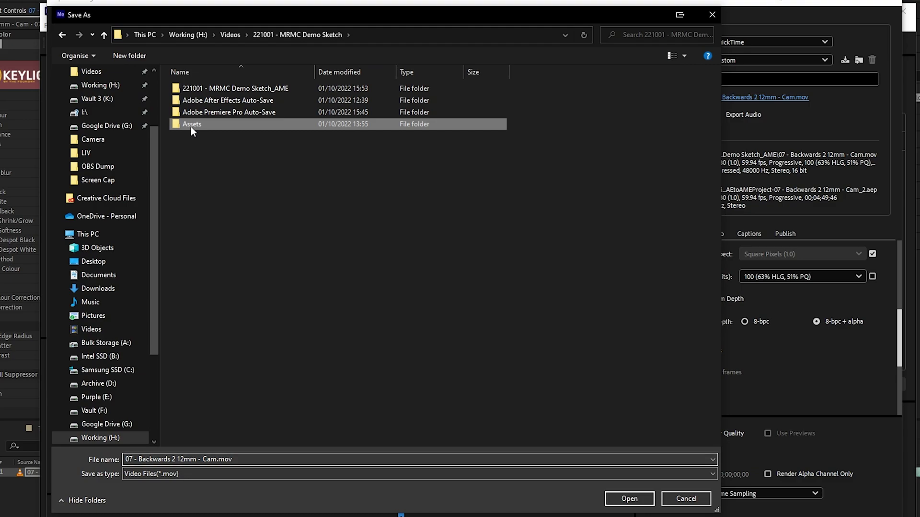
{"action": "double_click", "coordinate": [191, 127]}
{"action": "double_click", "coordinate": [193, 98]}
{"action": "left_click", "coordinate": [194, 98]}
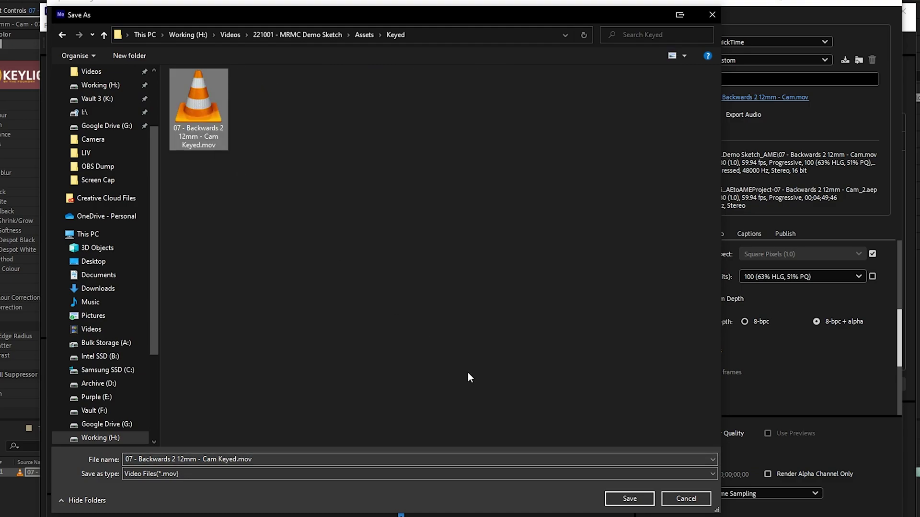
{"action": "left_click", "coordinate": [629, 499]}
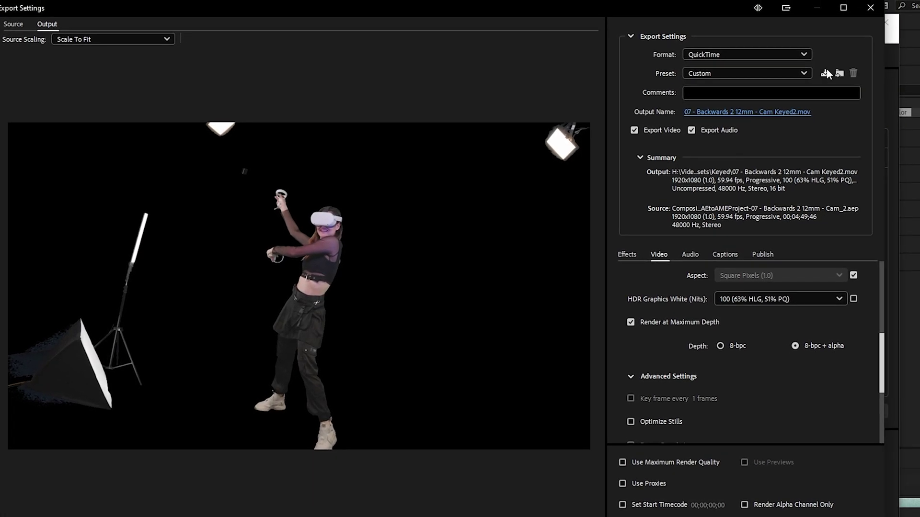
- Save the settings as preset 'MOV with Alpha', queue the job and start encoding
{"action": "left_click", "coordinate": [826, 73]}
{"action": "type", "text": "MOV with Alpha"}
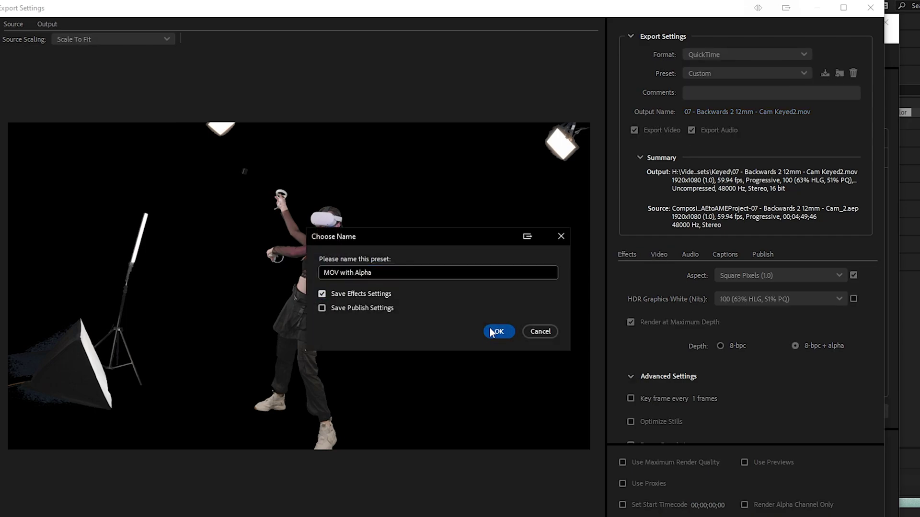
{"action": "left_click", "coordinate": [499, 332]}
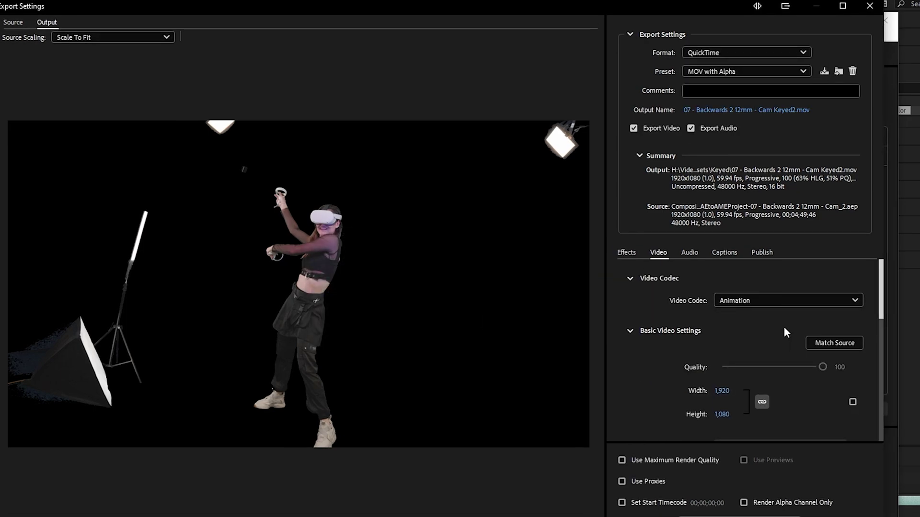
{"action": "left_click", "coordinate": [786, 478]}
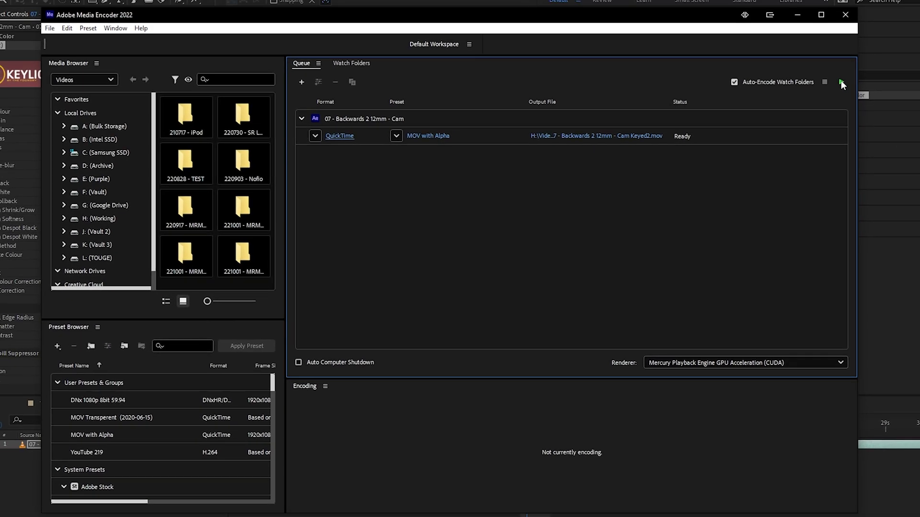
{"action": "left_click", "coordinate": [853, 30]}
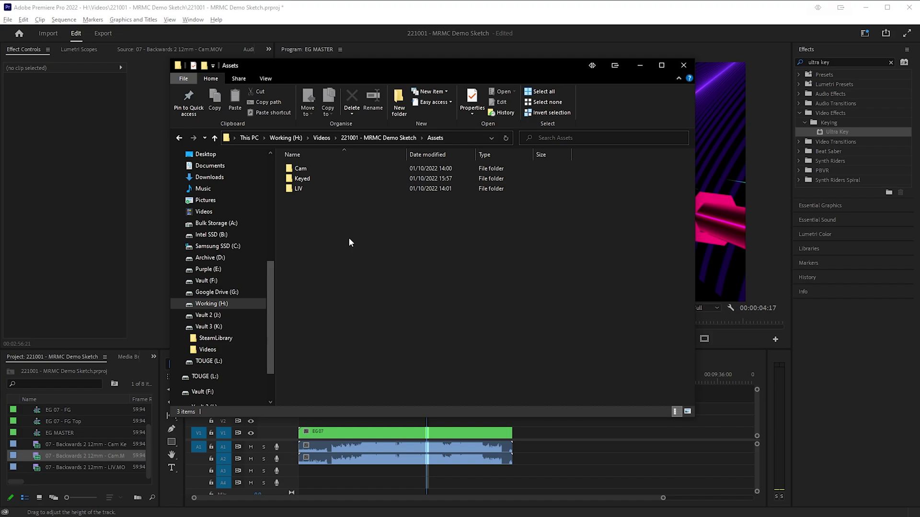
- Import the Assets Keyed folder into the Premiere project as a new bin
{"action": "left_click_drag", "start_coordinate": [321, 178], "coordinate": [98, 433]}
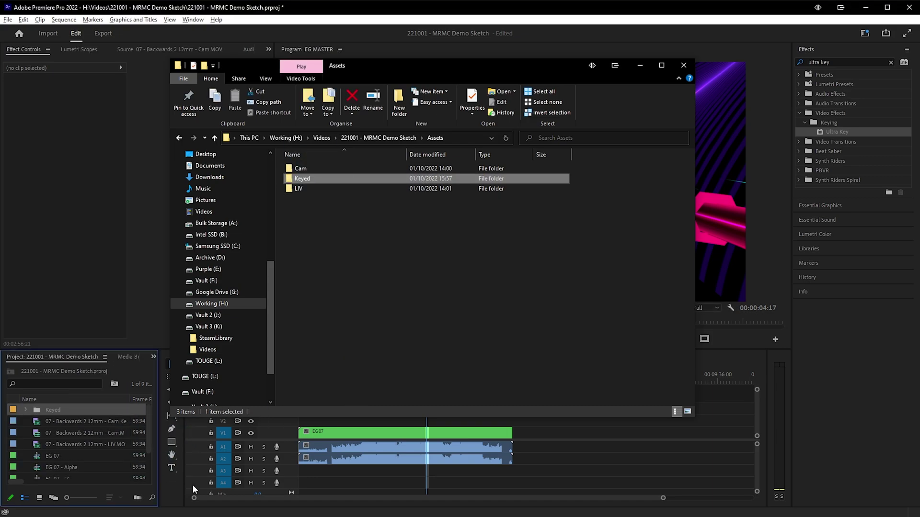
{"action": "left_click", "coordinate": [147, 456]}
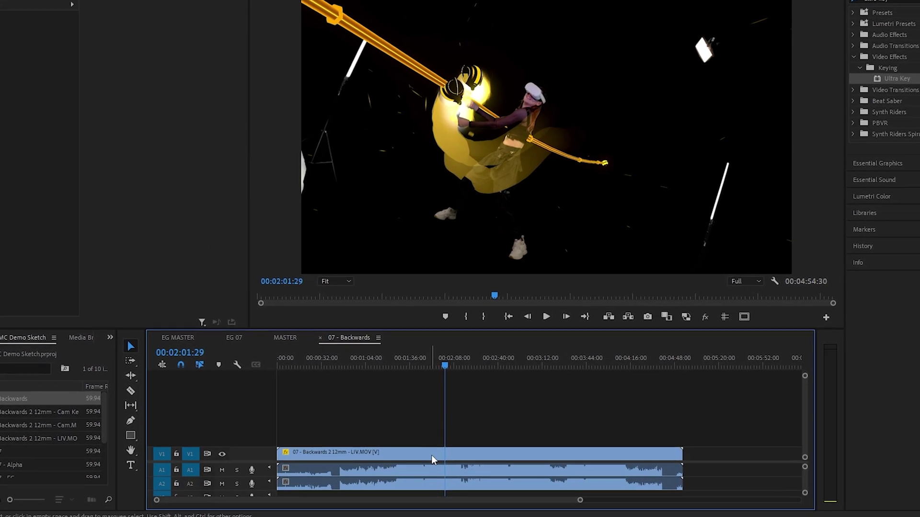
{"action": "right_click", "coordinate": [431, 457]}
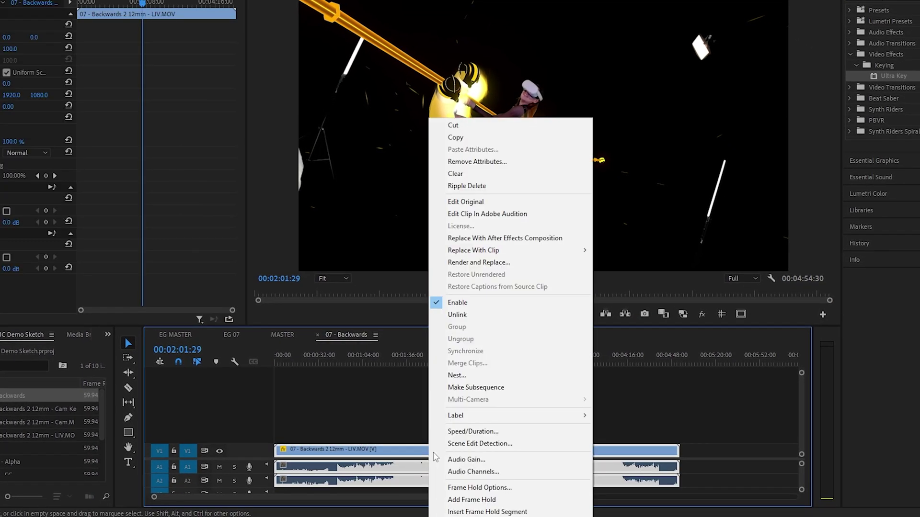
- Unlink the LIV clip, append Cam Keyed after it, and delete Cam Keyed's audio
{"action": "left_click", "coordinate": [459, 314]}
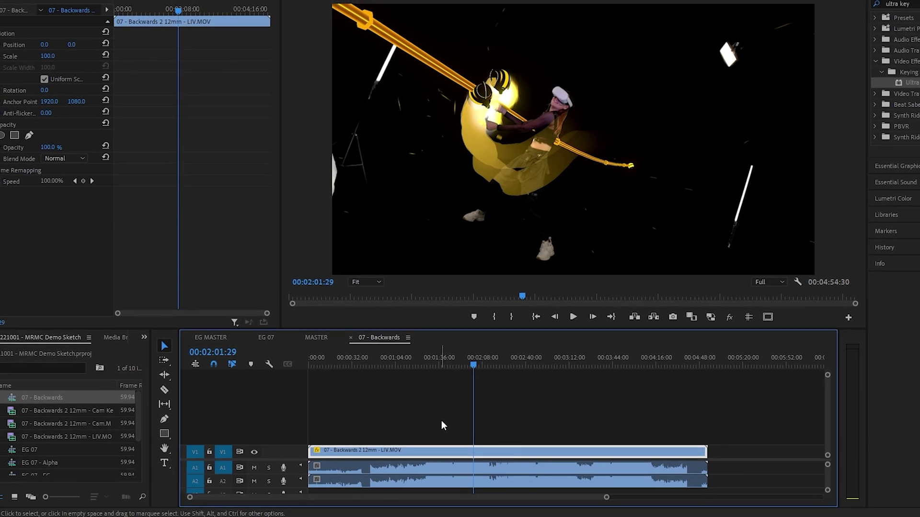
{"action": "left_click_drag", "start_coordinate": [116, 412], "coordinate": [749, 450]}
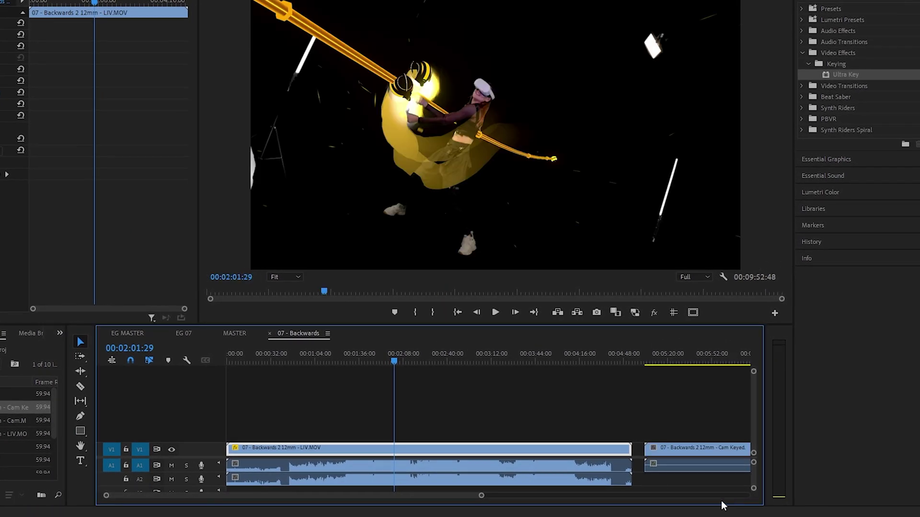
{"action": "right_click", "coordinate": [708, 458]}
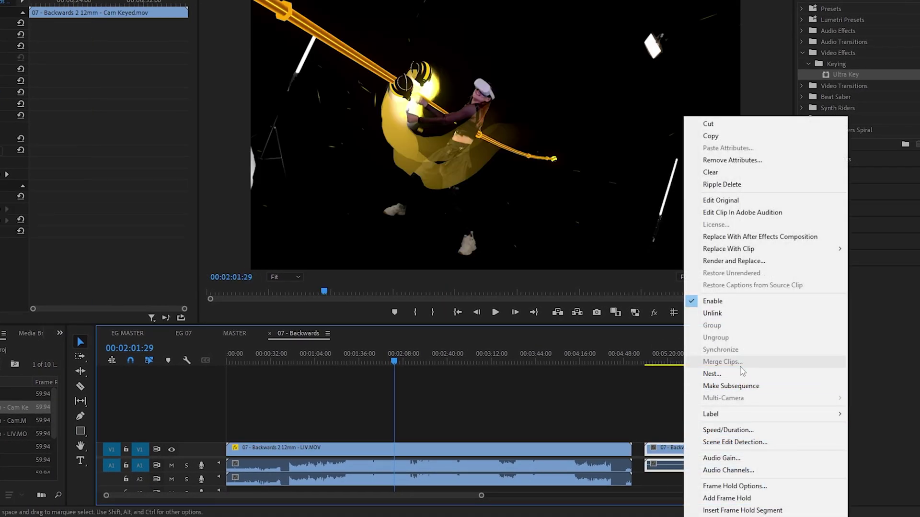
{"action": "left_click", "coordinate": [699, 312]}
{"action": "left_click", "coordinate": [691, 471]}
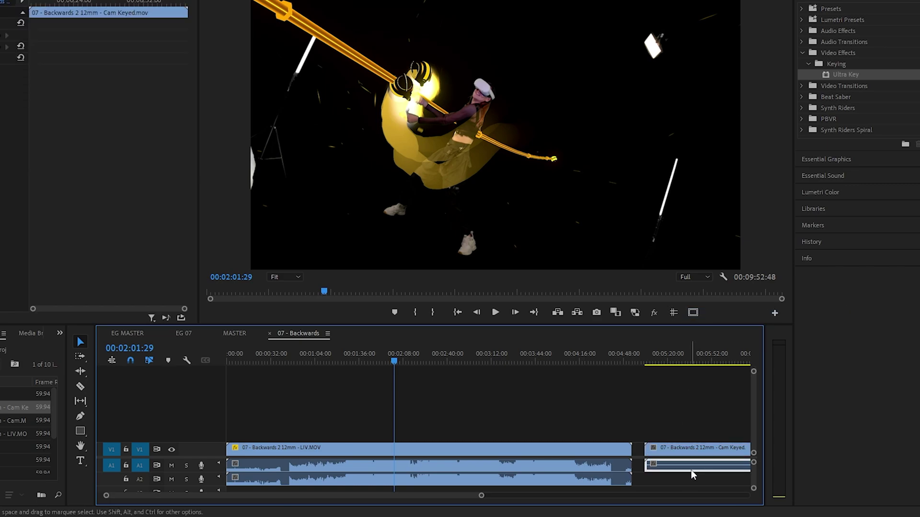
{"action": "key", "text": "Delete"}
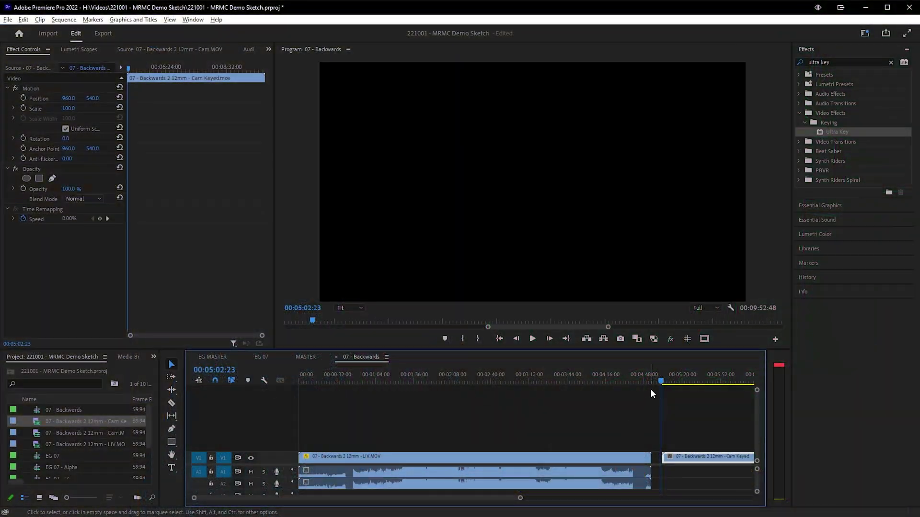
- Find the clapper frame and trim the Cam Keyed clip to start there
{"action": "left_click_drag", "start_coordinate": [662, 383], "coordinate": [675, 382]}
{"action": "key", "text": "equal"}
{"action": "key", "text": "equal"}
{"action": "key", "text": "equal"}
{"action": "key", "text": "equal"}
{"action": "key", "text": "equal"}
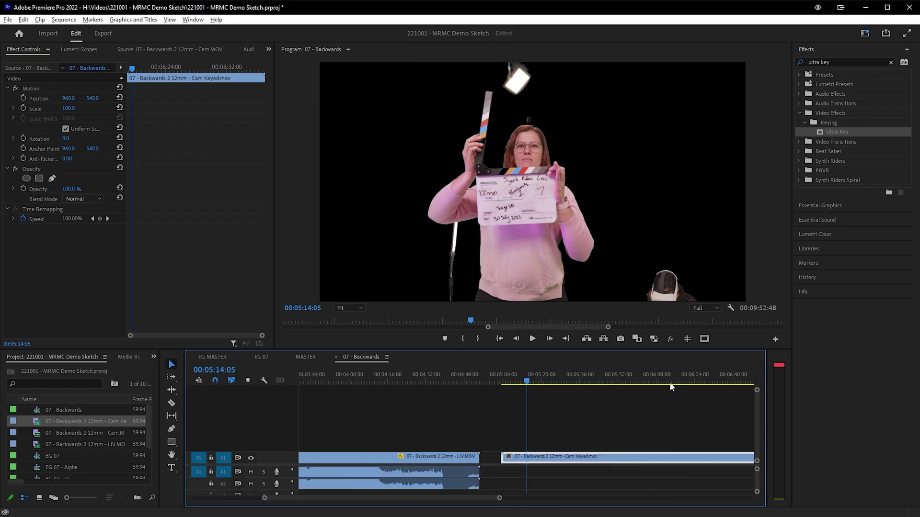
{"action": "key", "text": "space"}
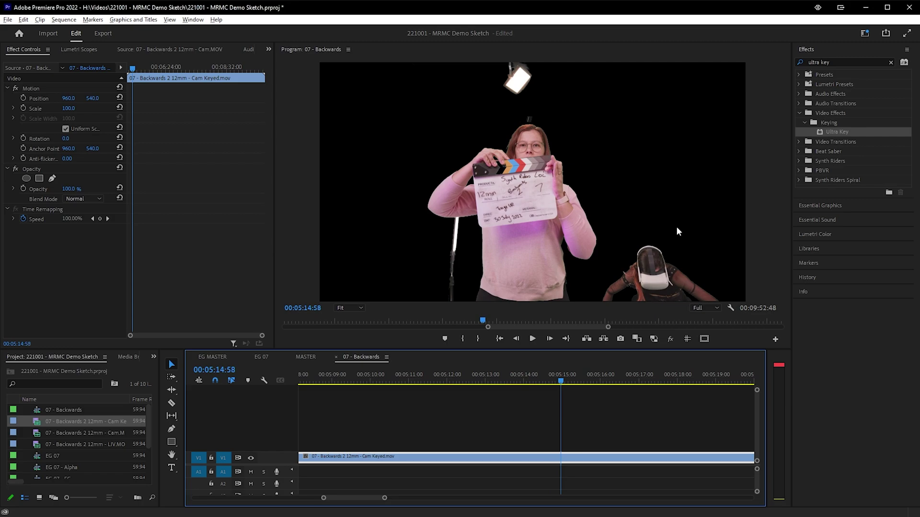
{"action": "key", "text": "space"}
{"action": "key", "text": "minus"}
{"action": "key", "text": "minus"}
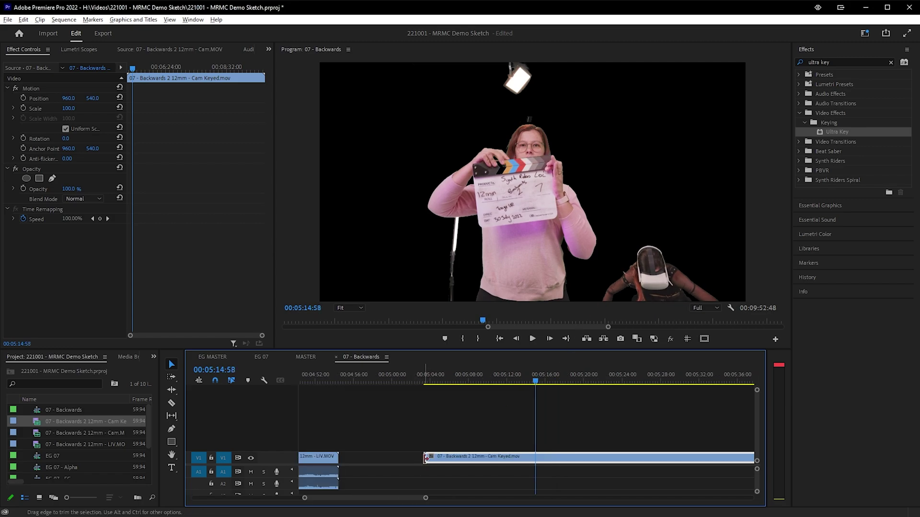
{"action": "left_click_drag", "start_coordinate": [425, 458], "coordinate": [535, 458]}
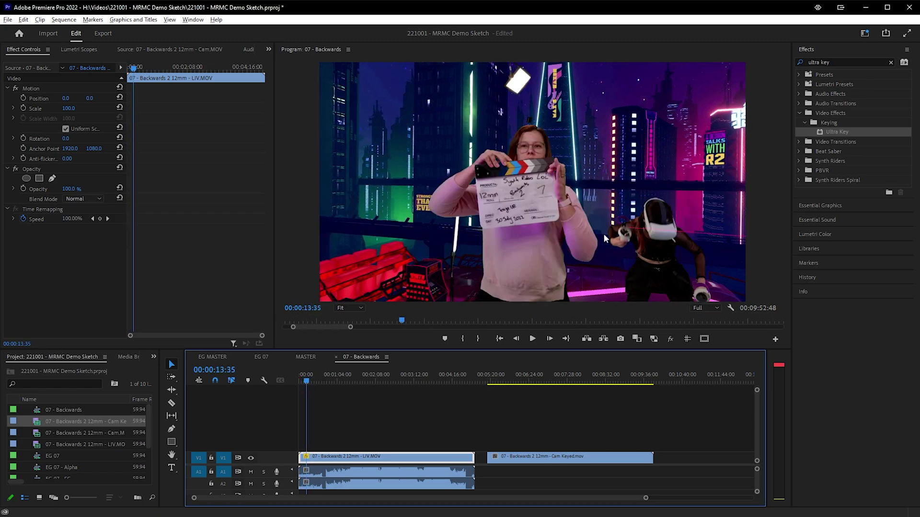
- Move the trimmed Cam Keyed clip onto V2 above LIV.MOV at the sequence start
{"action": "key", "text": "equal"}
{"action": "key", "text": "equal"}
{"action": "key", "text": "equal"}
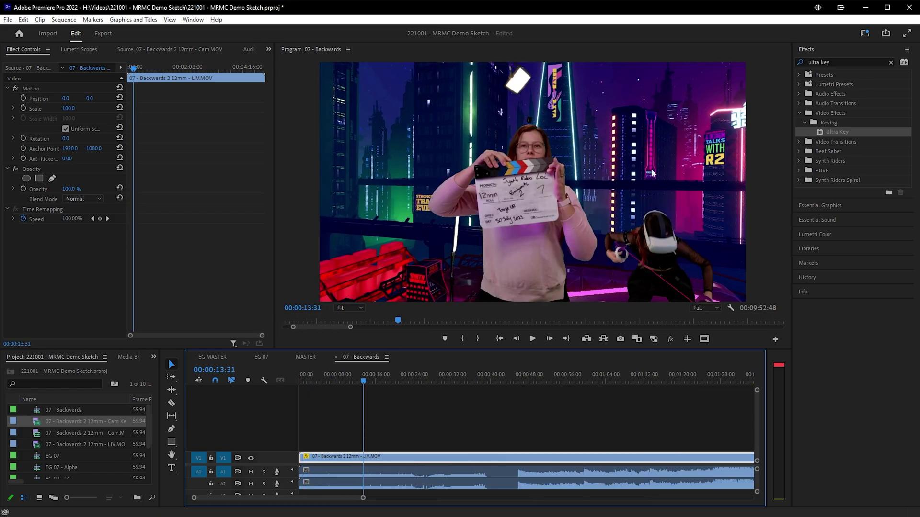
{"action": "key", "text": "shift+Left"}
{"action": "key", "text": "shift+Left"}
{"action": "key", "text": "shift+Left"}
{"action": "key", "text": "shift+Left"}
{"action": "key", "text": "minus"}
{"action": "key", "text": "minus"}
{"action": "key", "text": "minus"}
{"action": "left_click_drag", "start_coordinate": [521, 457], "coordinate": [326, 437]}
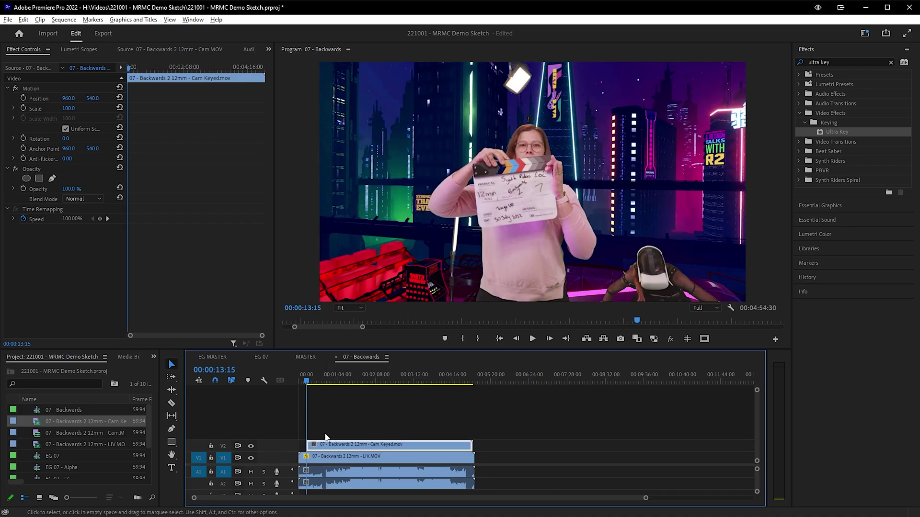
{"action": "left_click", "coordinate": [714, 211]}
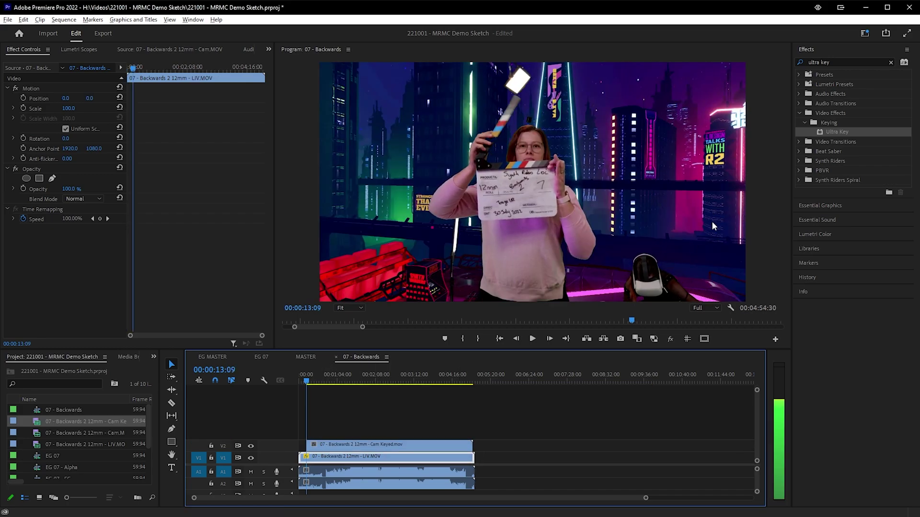
{"action": "key", "text": "equal"}
{"action": "key", "text": "equal"}
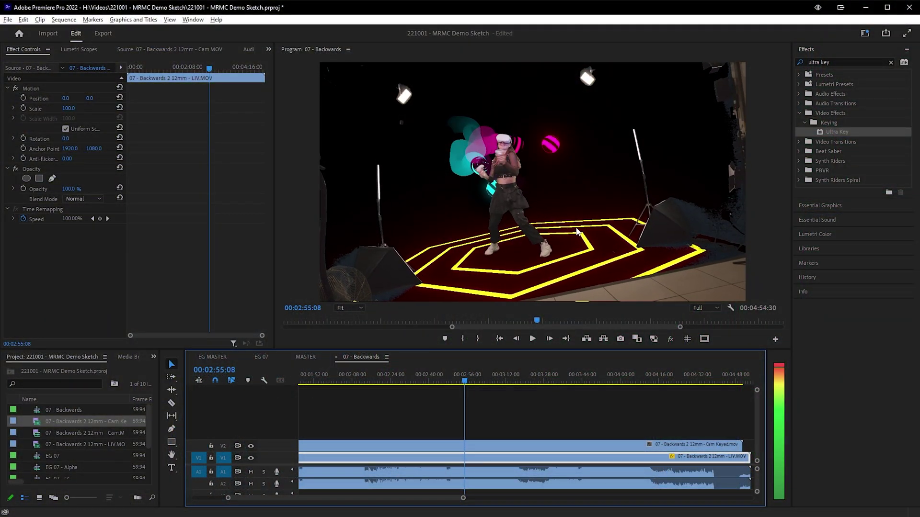
- View the composite at 100% and nudge Cam Keyed one frame to sync with LIV
{"action": "left_click", "coordinate": [353, 308]}
{"action": "left_click", "coordinate": [356, 372]}
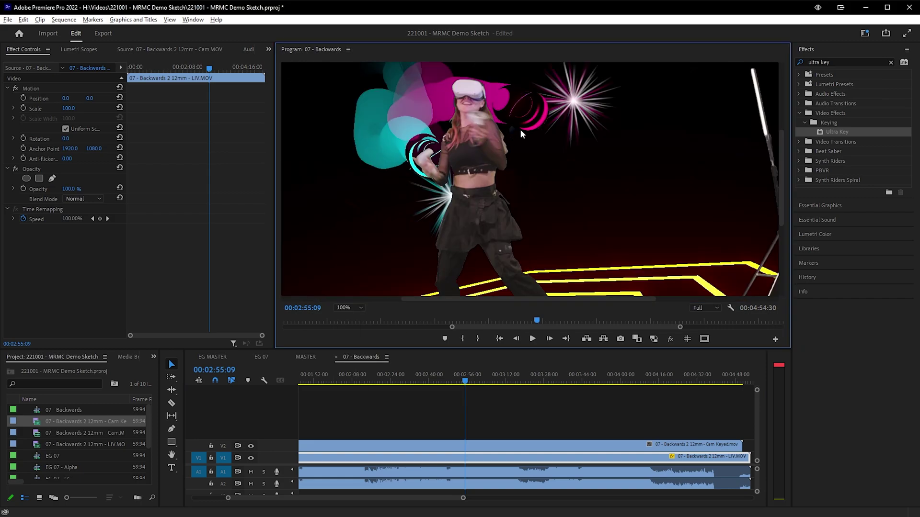
{"action": "scroll", "coordinate": [516, 412], "scroll_direction": "up", "scroll_amount": 10}
{"action": "mouse_move", "coordinate": [525, 446]}
{"action": "left_mouse_down"}
{"action": "mouse_move", "coordinate": [551, 447]}
{"action": "mouse_move", "coordinate": [542, 451]}
{"action": "left_mouse_up"}
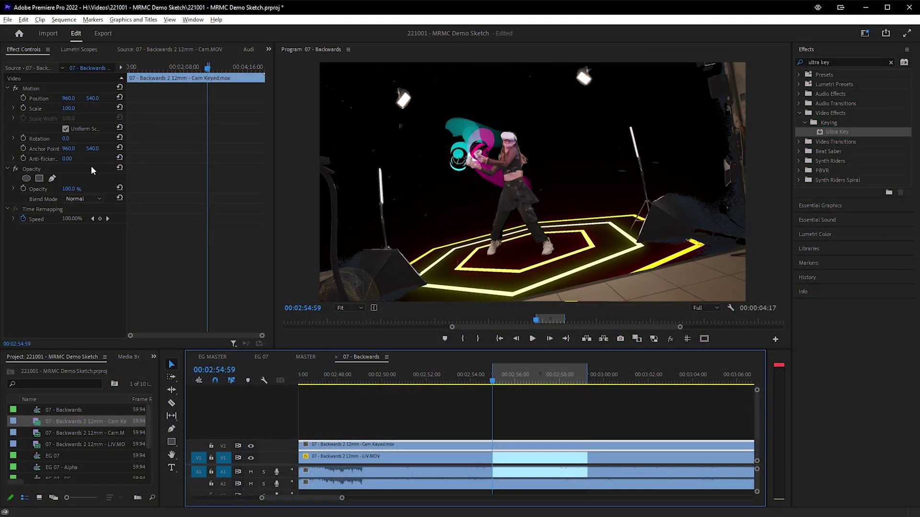
- Add a rectangle mask to Cam Keyed and drag its corners into a tilted quadrilateral around the dancer
{"action": "left_click", "coordinate": [40, 179]}
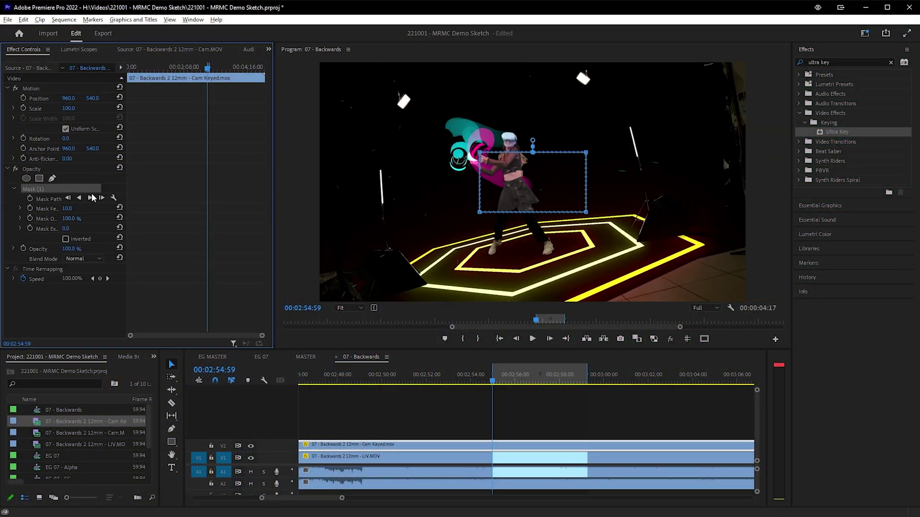
{"action": "left_click_drag", "start_coordinate": [550, 173], "coordinate": [514, 141]}
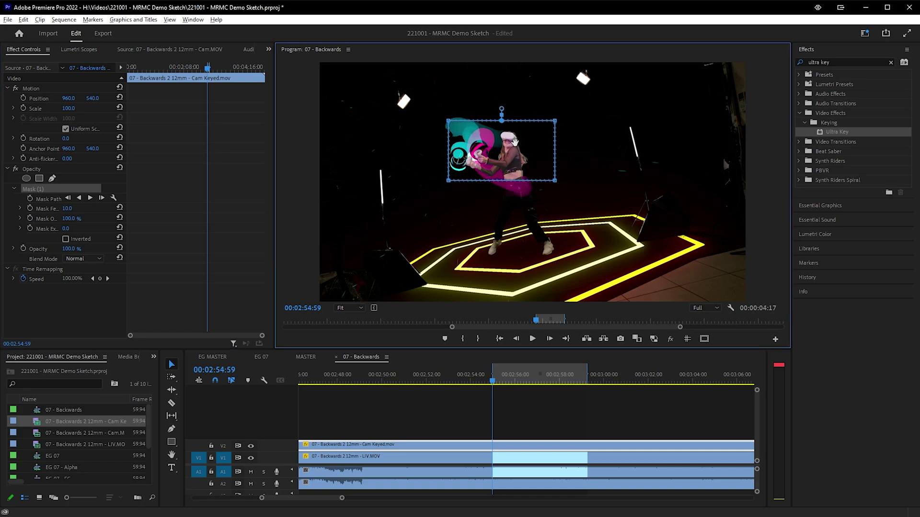
{"action": "left_click_drag", "start_coordinate": [448, 182], "coordinate": [464, 276]}
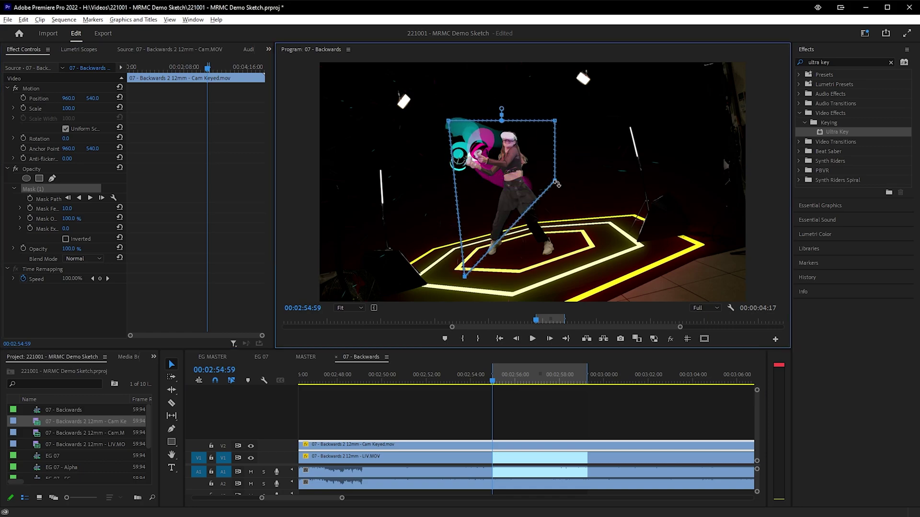
{"action": "left_click_drag", "start_coordinate": [555, 182], "coordinate": [588, 264]}
{"action": "left_click_drag", "start_coordinate": [556, 121], "coordinate": [556, 104]}
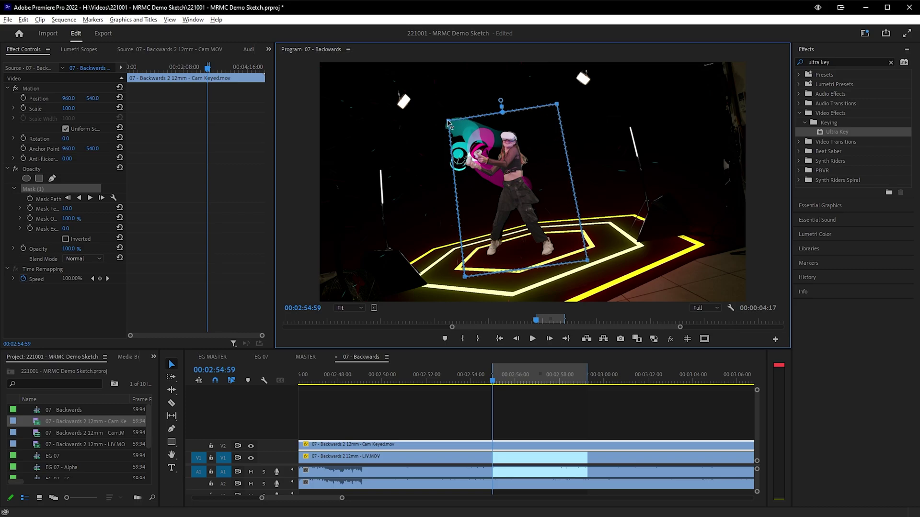
{"action": "left_click_drag", "start_coordinate": [447, 120], "coordinate": [440, 115]}
- Keyframe the Mask Path, adjusting corners at 02:55:22 and later so her feet stay inside
{"action": "left_click", "coordinate": [30, 199]}
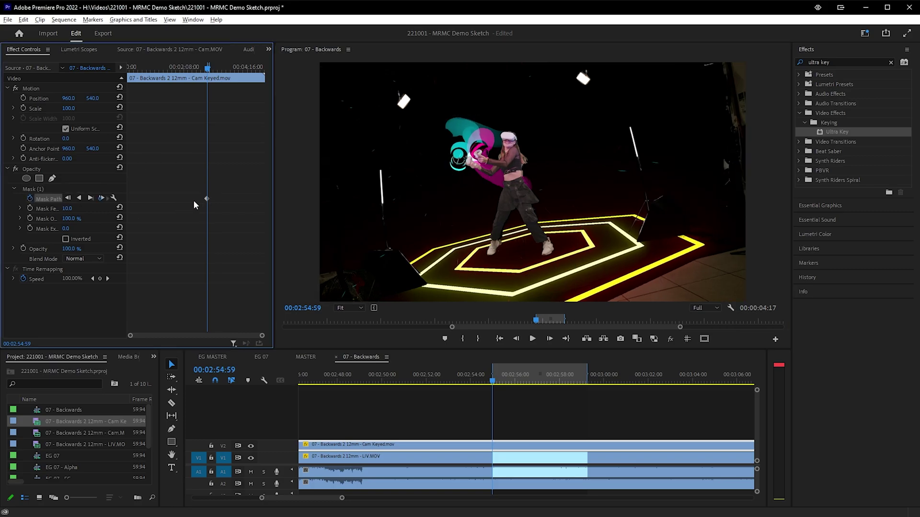
{"action": "left_click", "coordinate": [462, 280]}
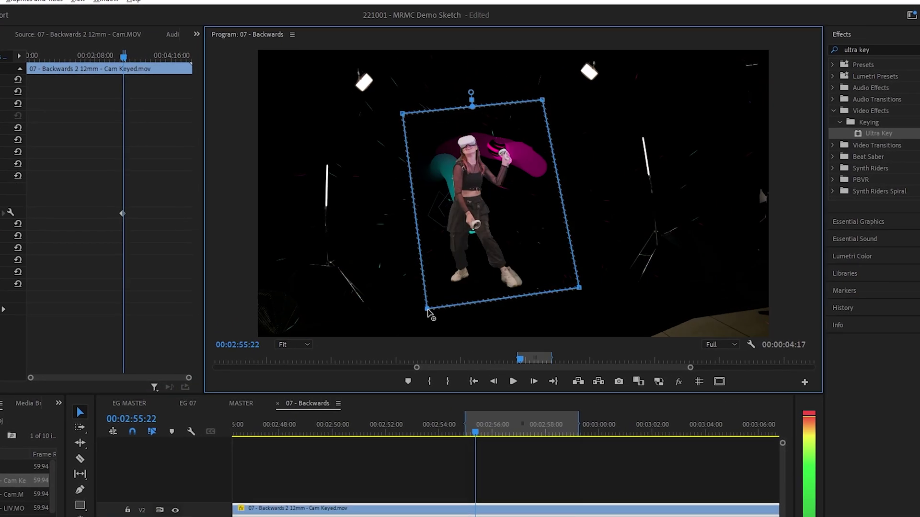
{"action": "left_click_drag", "start_coordinate": [578, 288], "coordinate": [582, 300]}
{"action": "key", "text": "space"}
{"action": "key", "text": "space"}
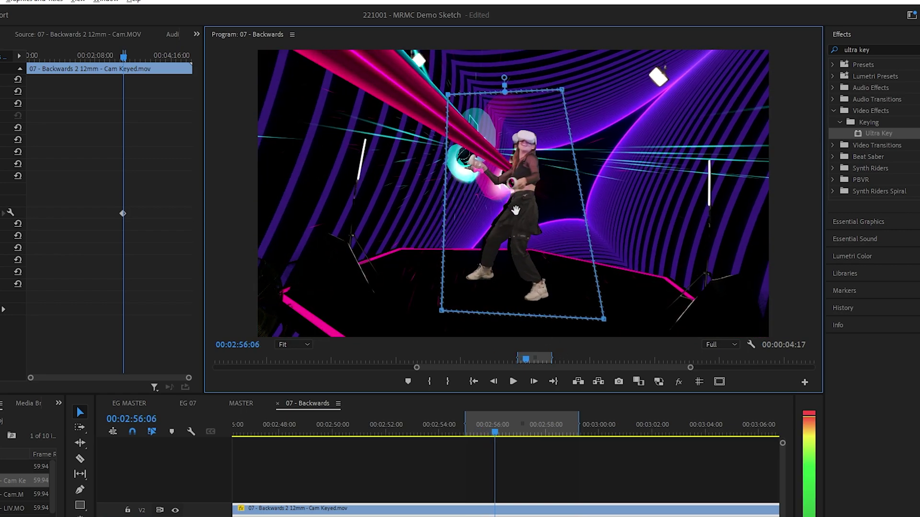
{"action": "left_click_drag", "start_coordinate": [604, 298], "coordinate": [616, 329]}
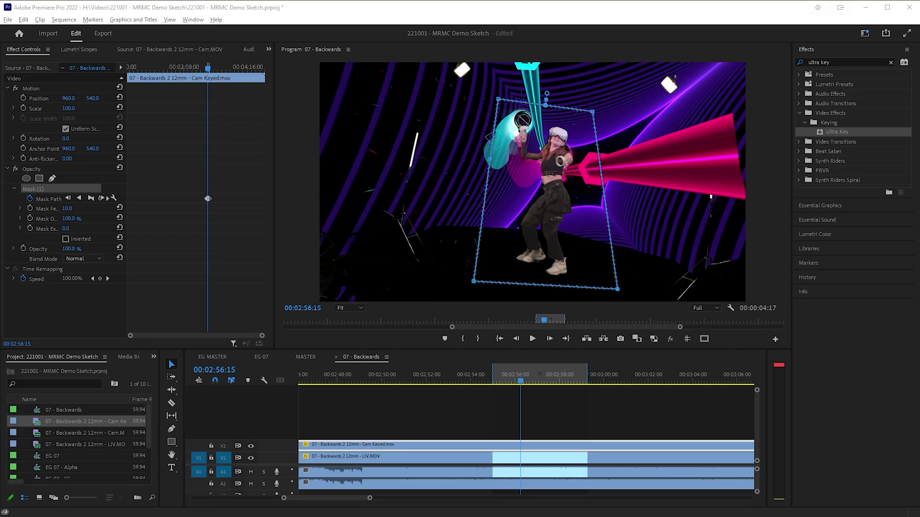
- Set the V1 LIV.MOV background's Position X to 1920
{"action": "left_click", "coordinate": [497, 464]}
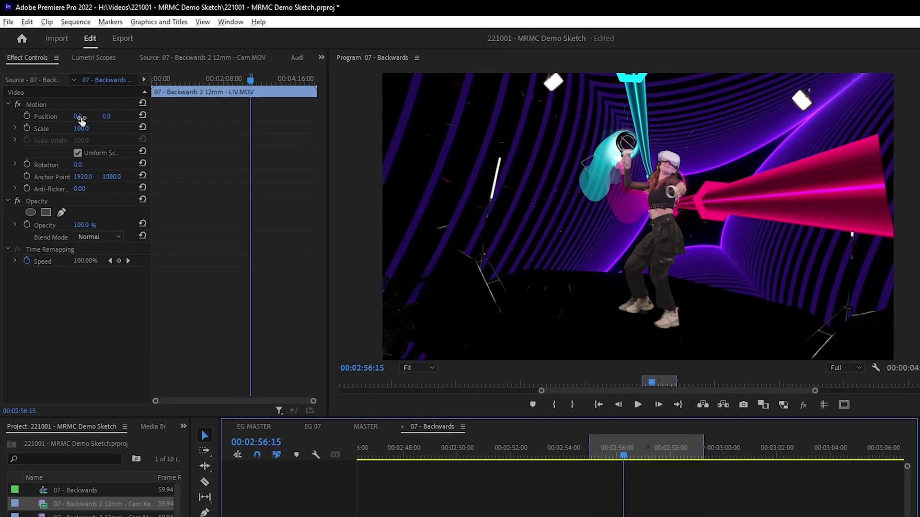
{"action": "left_click", "coordinate": [80, 117]}
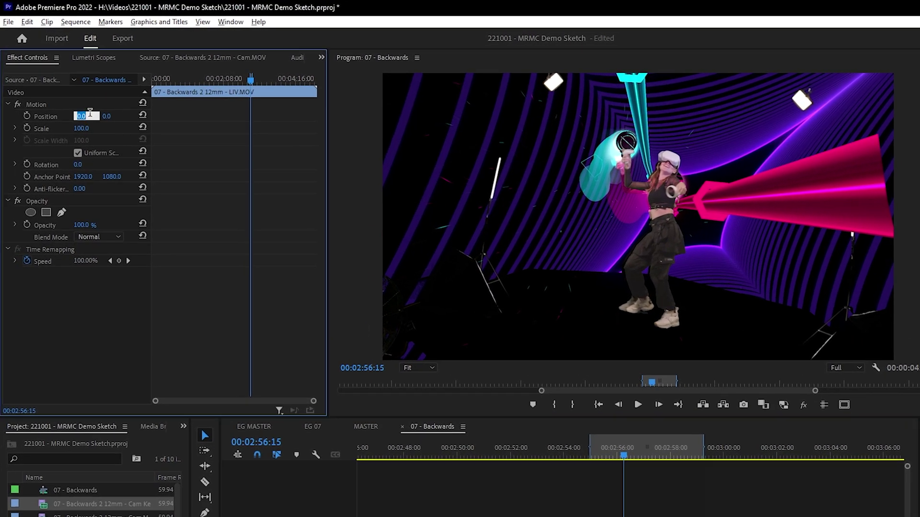
{"action": "type", "text": "1920"}
{"action": "key", "text": "Return"}
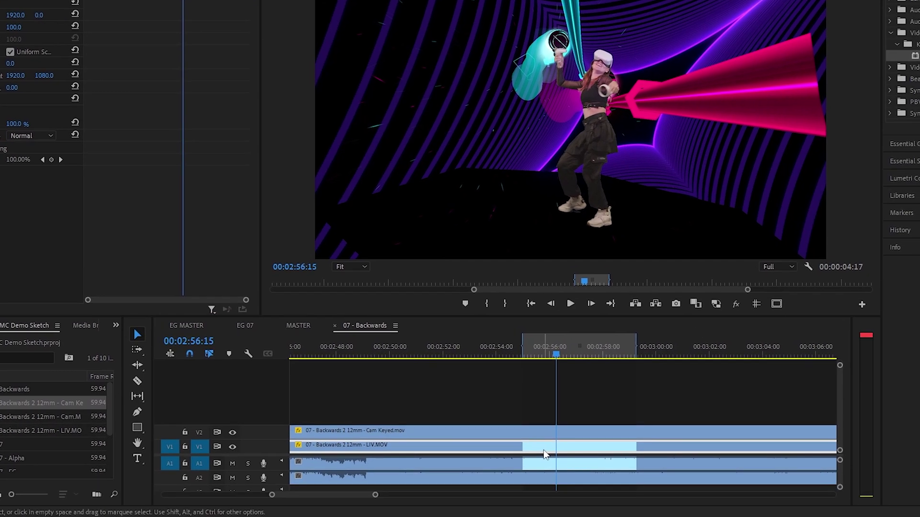
- Duplicate LIV.MOV onto V3 and set that copy's Position Y to 1080
{"action": "left_click_drag", "start_coordinate": [545, 454], "coordinate": [544, 422]}
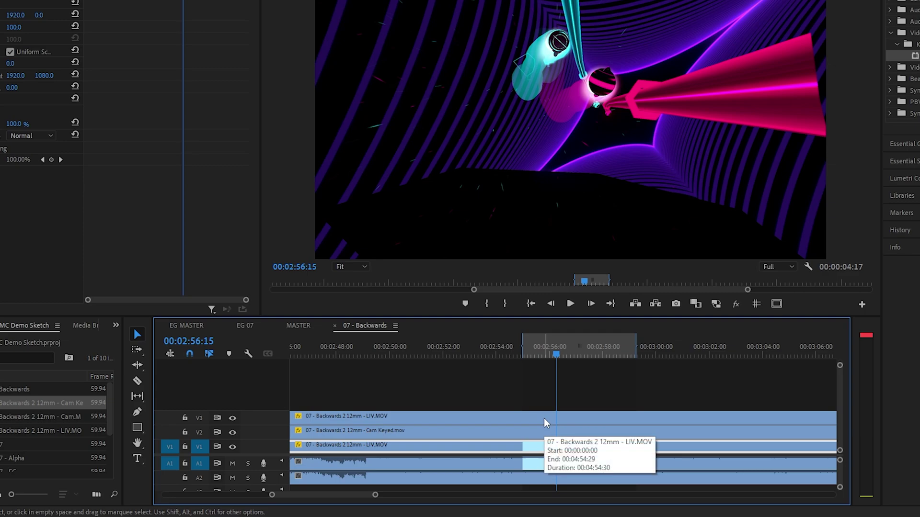
{"action": "left_click", "coordinate": [544, 418]}
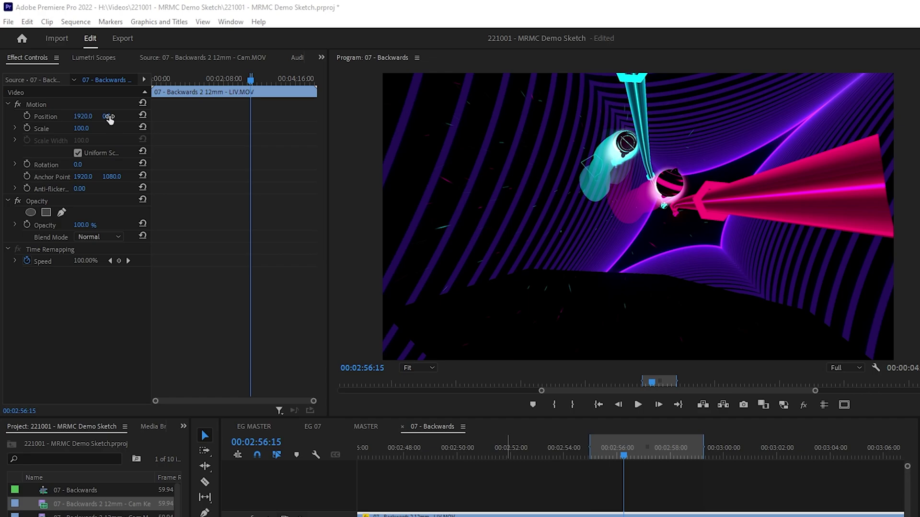
{"action": "left_click", "coordinate": [108, 117]}
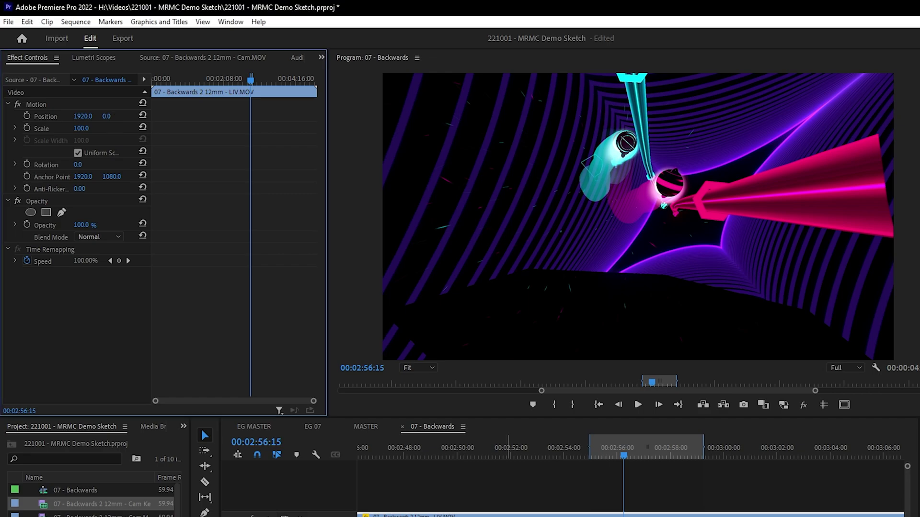
{"action": "type", "text": "1080"}
{"action": "key", "text": "Return"}
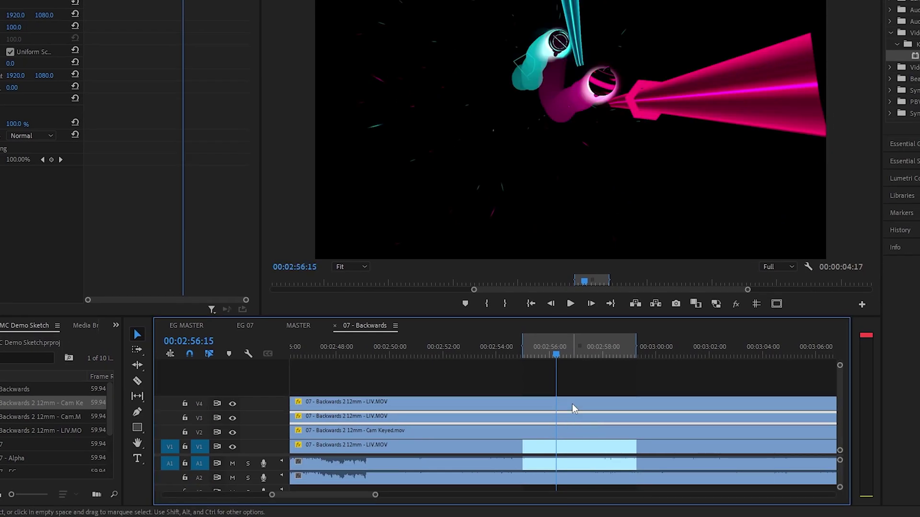
- Set the V4 LIV copy's Position X to 0
{"action": "left_click", "coordinate": [572, 404]}
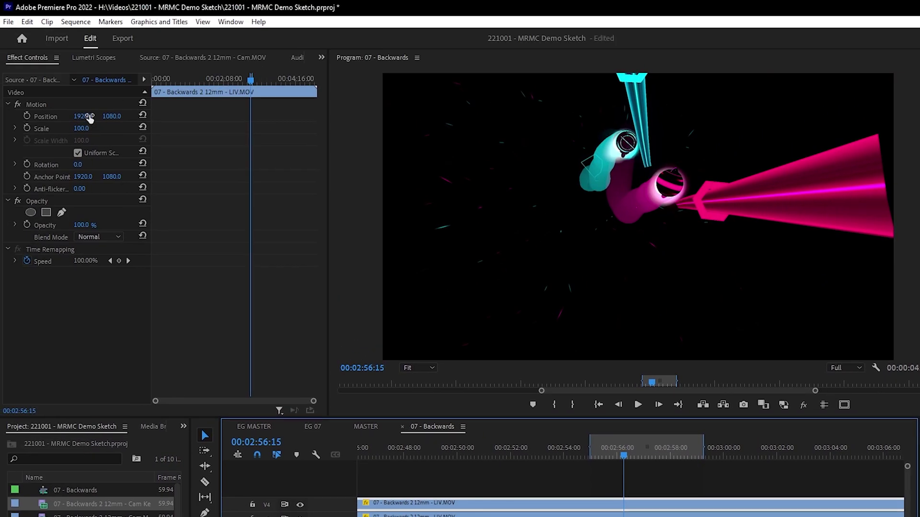
{"action": "left_click", "coordinate": [88, 117]}
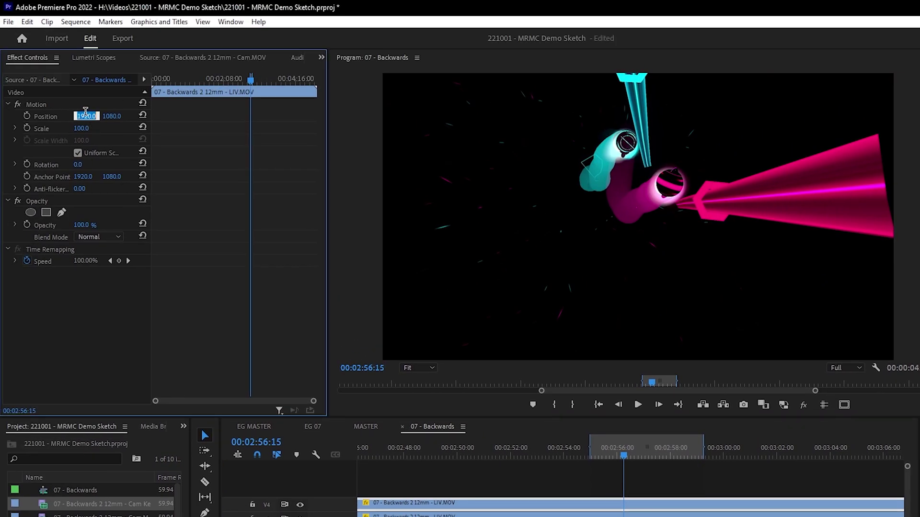
{"action": "type", "text": "0"}
{"action": "key", "text": "Return"}
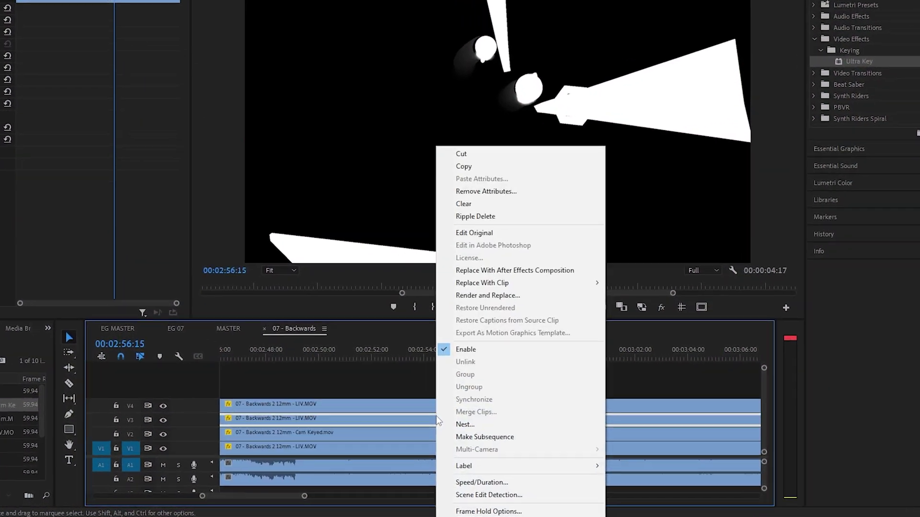
- Nest the V3 foreground LIV copy as a sequence named 07 - FG
{"action": "left_click", "coordinate": [466, 424]}
{"action": "type", "text": "07 - FG"}
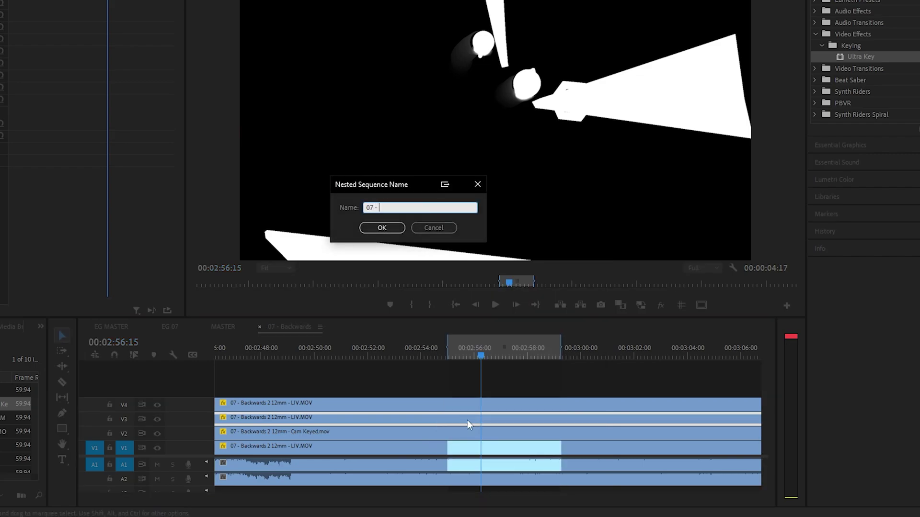
{"action": "left_click", "coordinate": [382, 228]}
- Nest the V4 matte LIV copy as a sequence named 07 - Alpha
{"action": "right_click", "coordinate": [467, 421]}
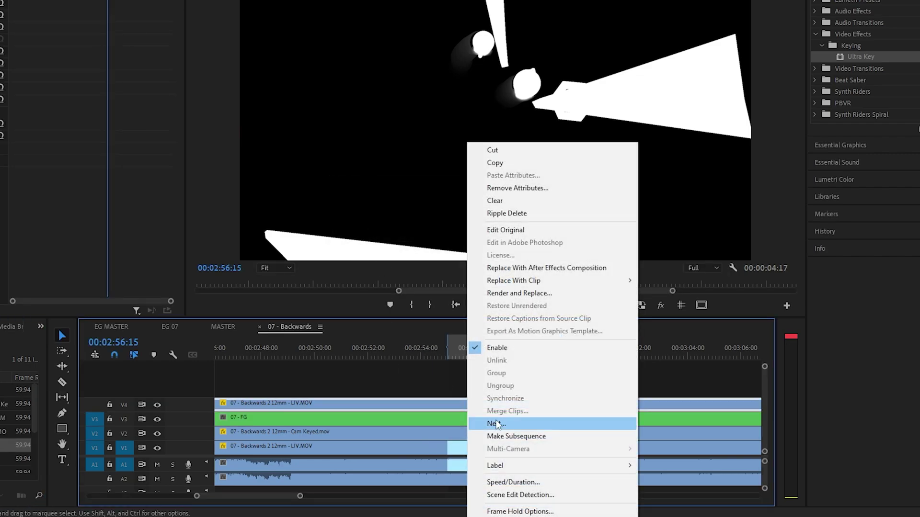
{"action": "left_click", "coordinate": [497, 421]}
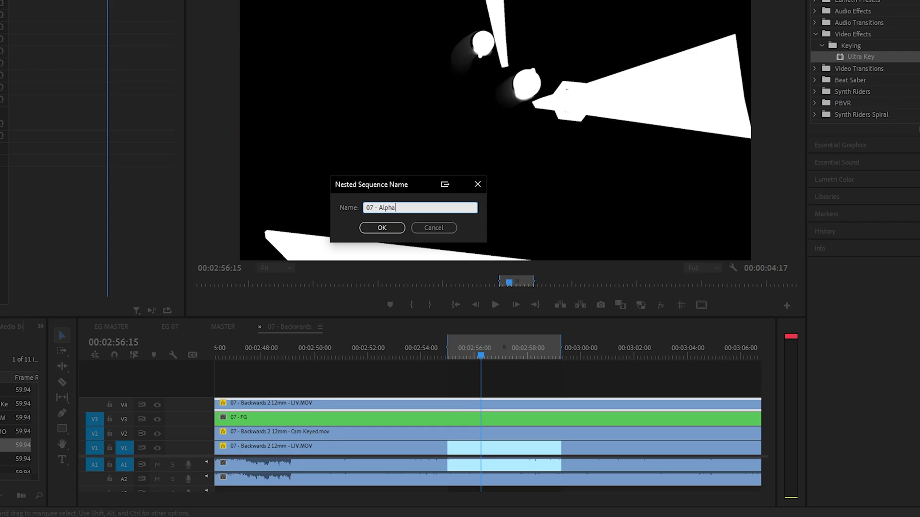
{"action": "type", "text": "07 - Alpha"}
{"action": "left_click", "coordinate": [382, 227]}
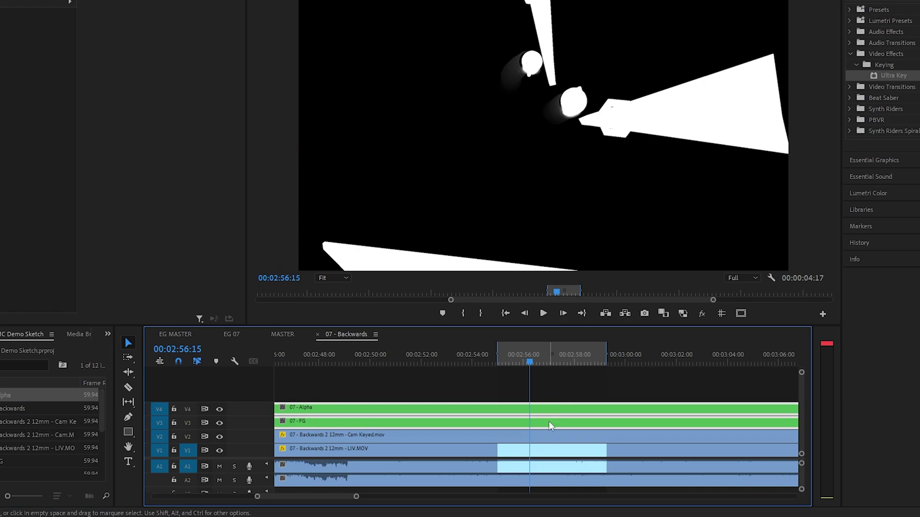
- Duplicate the 07 - FG clip onto the track above
{"action": "left_click_drag", "start_coordinate": [545, 418], "coordinate": [539, 408]}
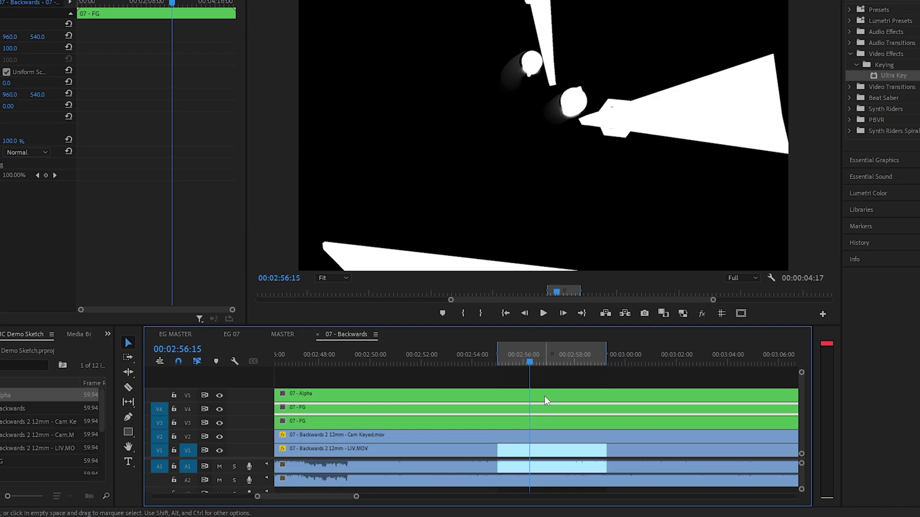
{"action": "left_click", "coordinate": [544, 396]}
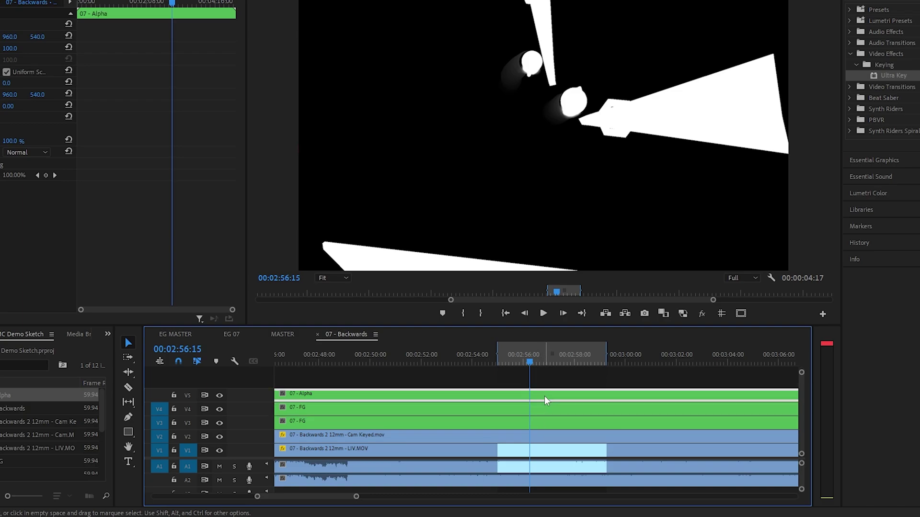
{"action": "left_click", "coordinate": [552, 372]}
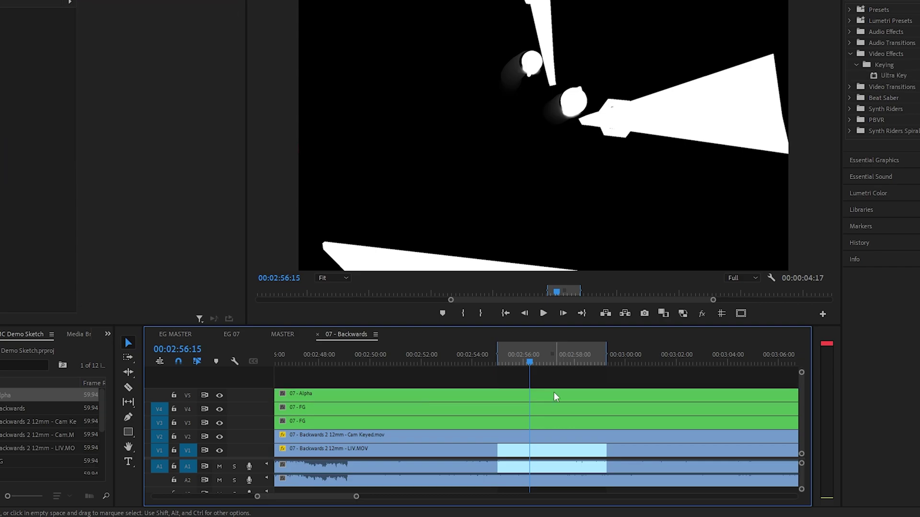
- Set the lower V3 07 - FG clip's blend mode to Linear Dodge (Add)
{"action": "left_click", "coordinate": [547, 422]}
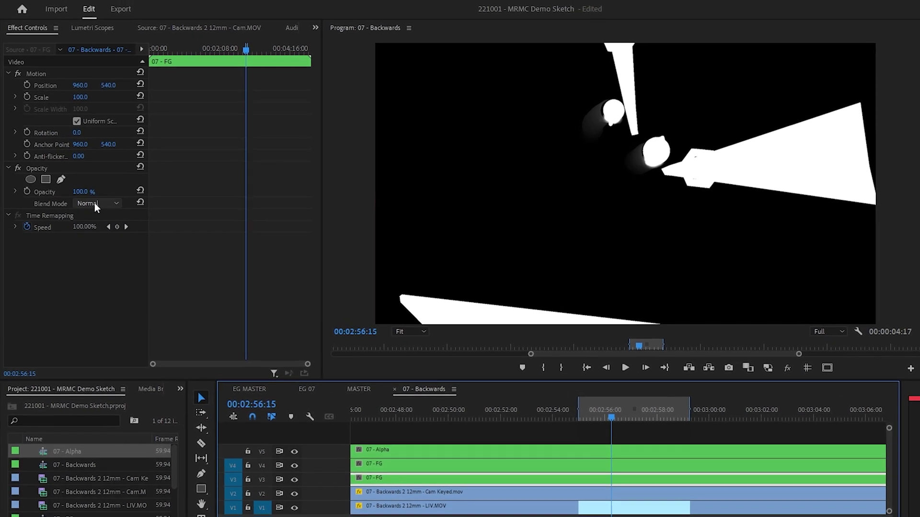
{"action": "left_click", "coordinate": [28, 153]}
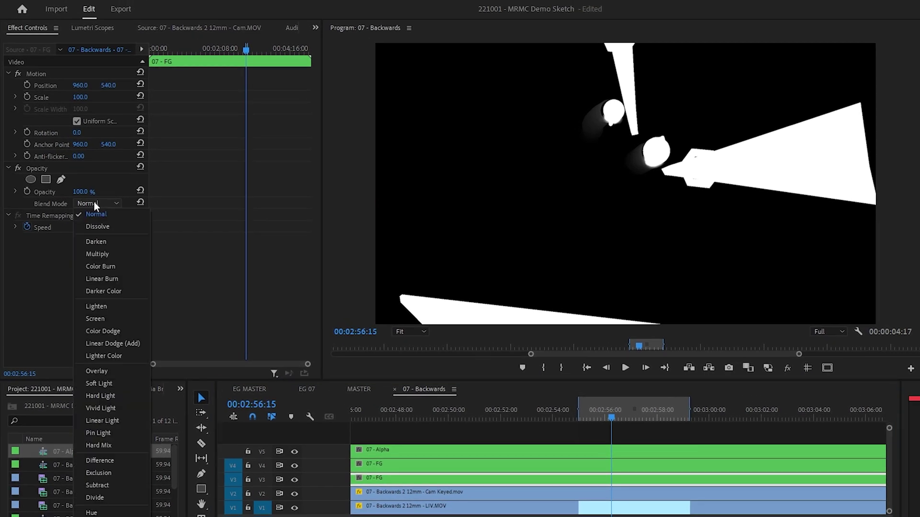
{"action": "left_click", "coordinate": [122, 345]}
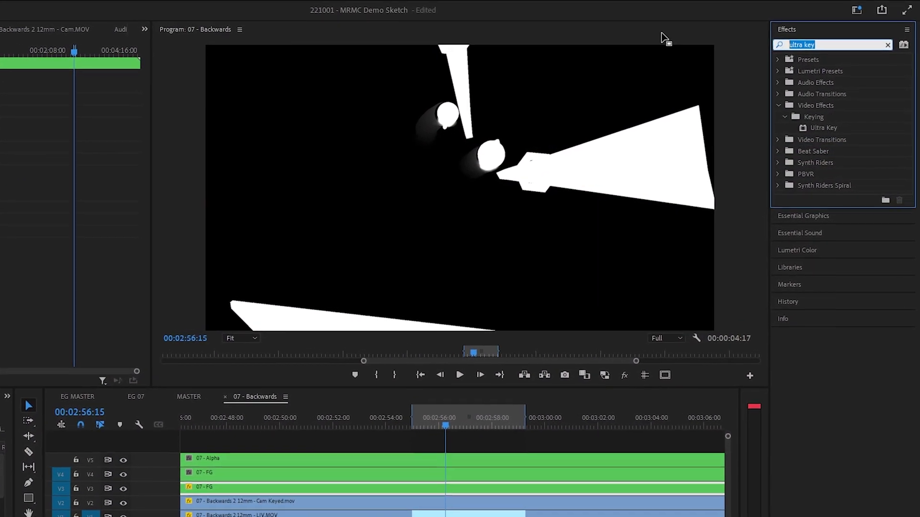
- Apply Track Matte Key to the V4 07 - FG clip, using Video 5 as matte with Matte Luma compositing
{"action": "type", "text": "track matte"}
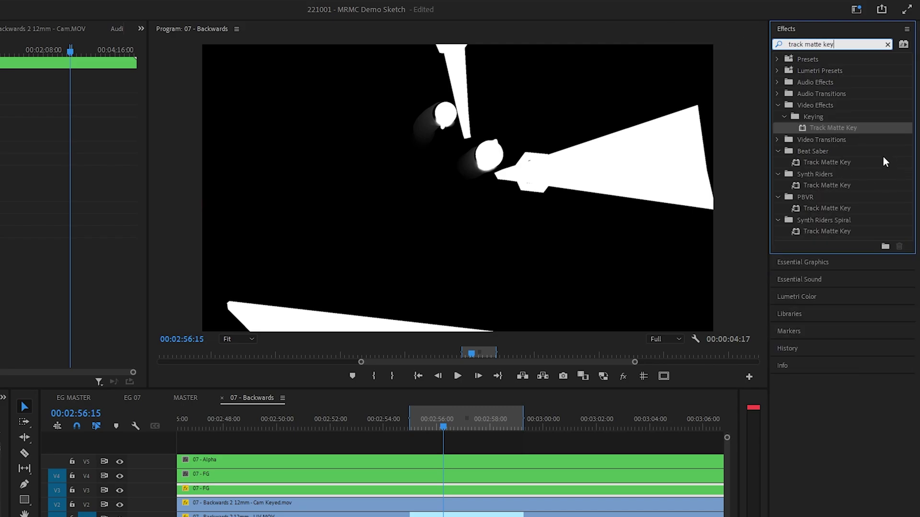
{"action": "left_click_drag", "start_coordinate": [830, 128], "coordinate": [412, 472]}
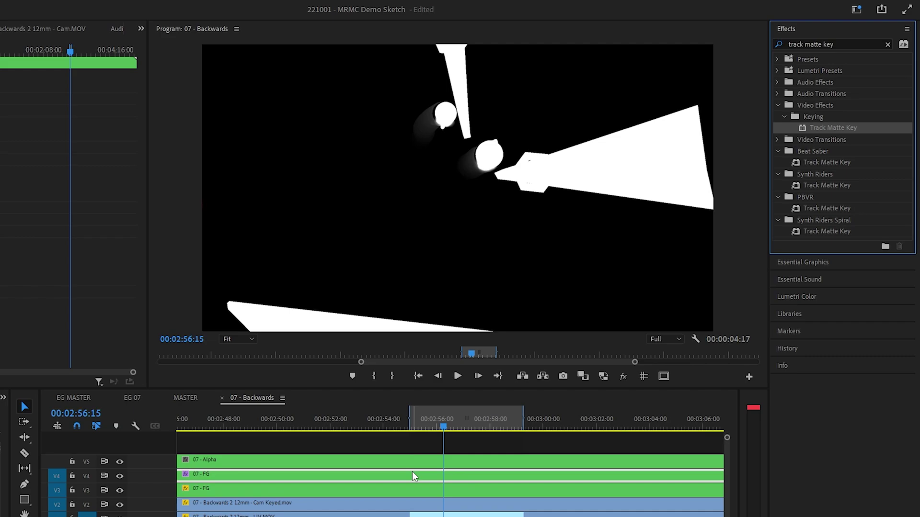
{"action": "left_click", "coordinate": [97, 268]}
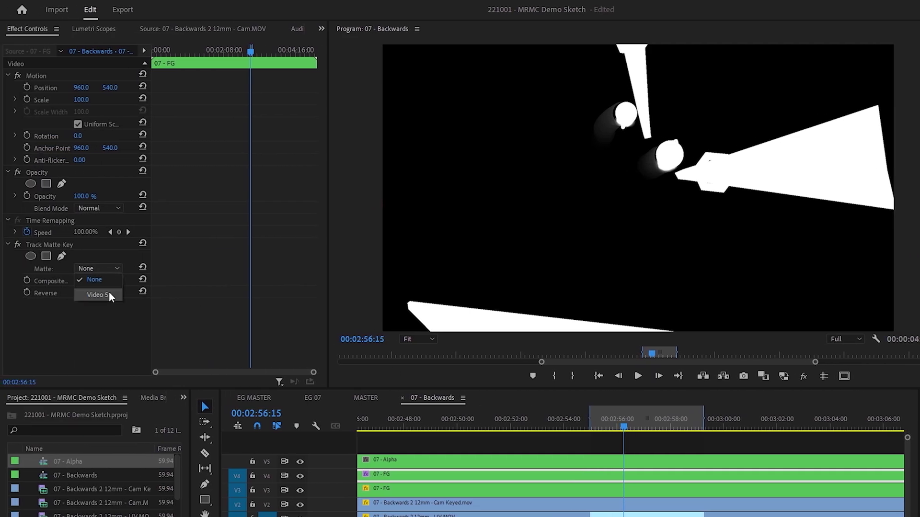
{"action": "left_click", "coordinate": [109, 291]}
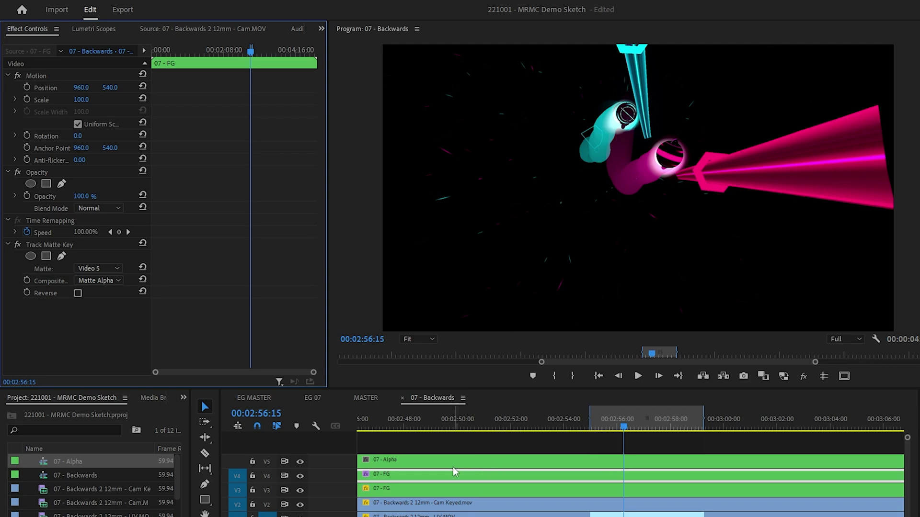
{"action": "left_click", "coordinate": [100, 280]}
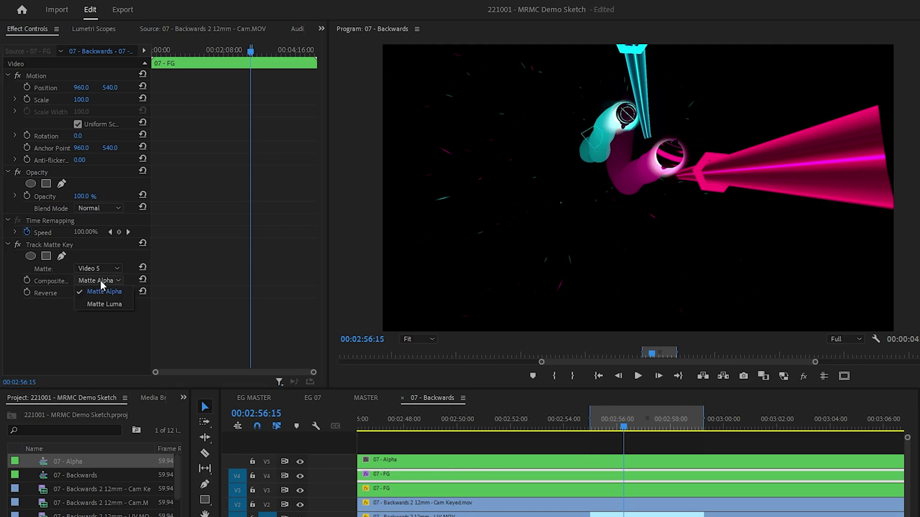
{"action": "left_click", "coordinate": [100, 304]}
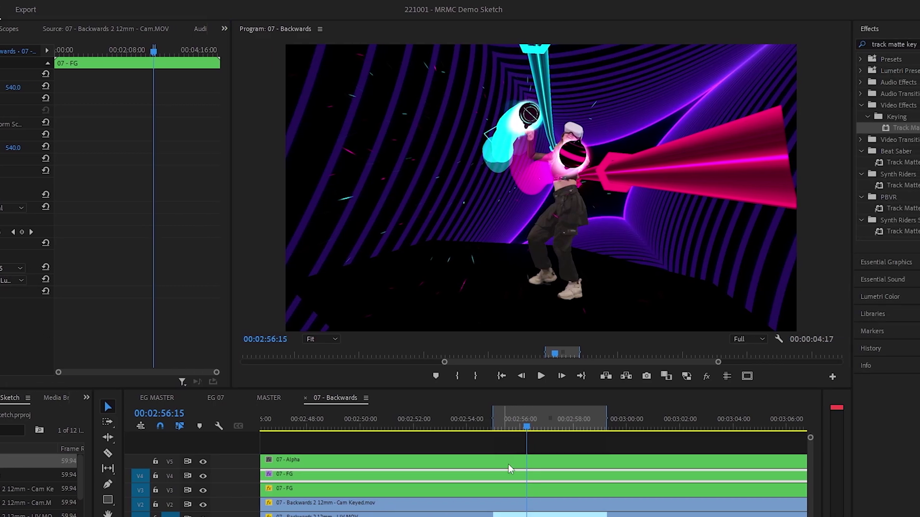
- Nest 07 - Alpha and 07 - FG together as 07 - FG Top and blend it with Darken
{"action": "left_click_drag", "start_coordinate": [512, 472], "coordinate": [513, 476]}
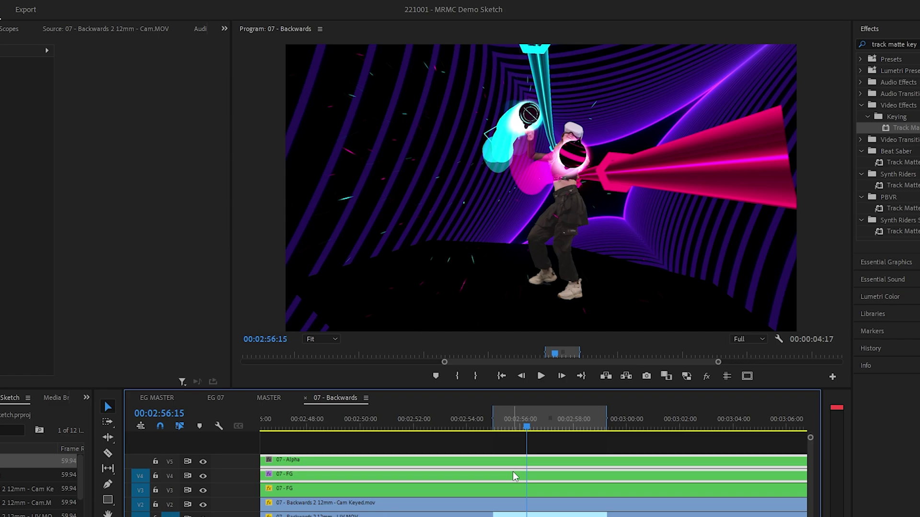
{"action": "right_click", "coordinate": [513, 473]}
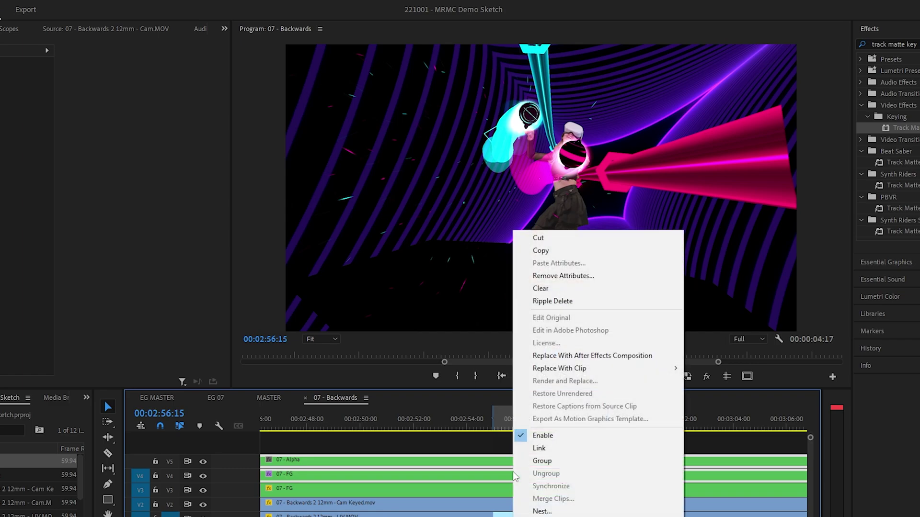
{"action": "left_click", "coordinate": [550, 512]}
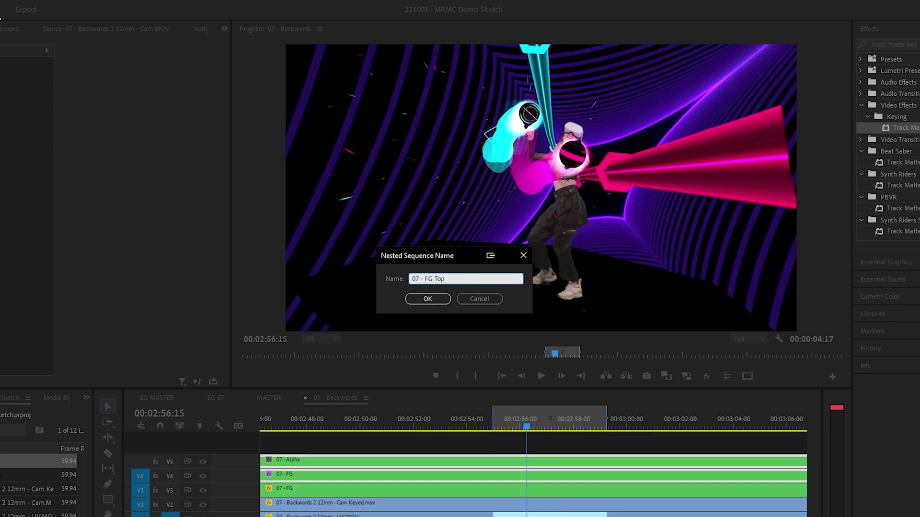
{"action": "left_click", "coordinate": [427, 299]}
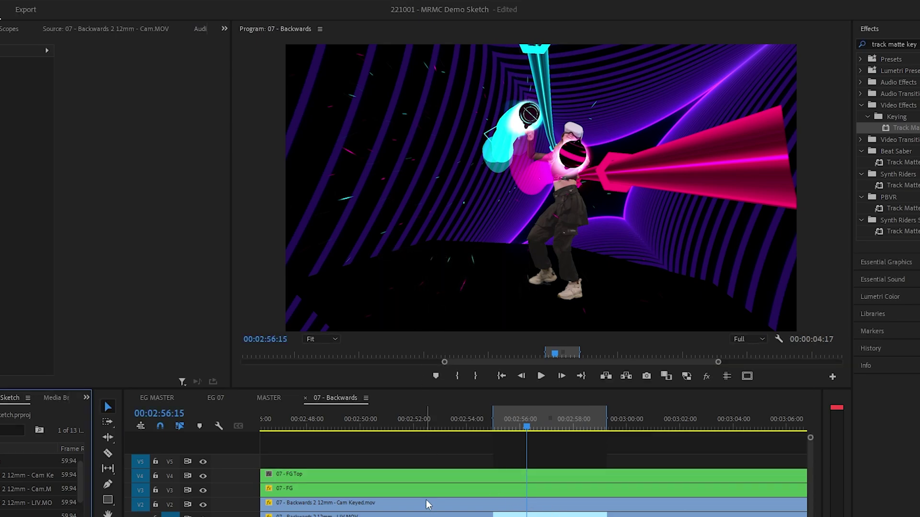
{"action": "left_click", "coordinate": [421, 477]}
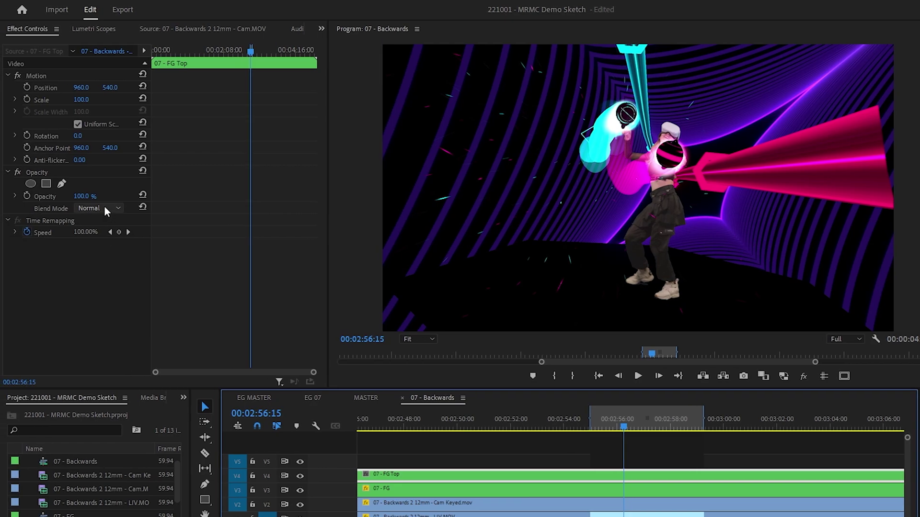
{"action": "left_click", "coordinate": [104, 207]}
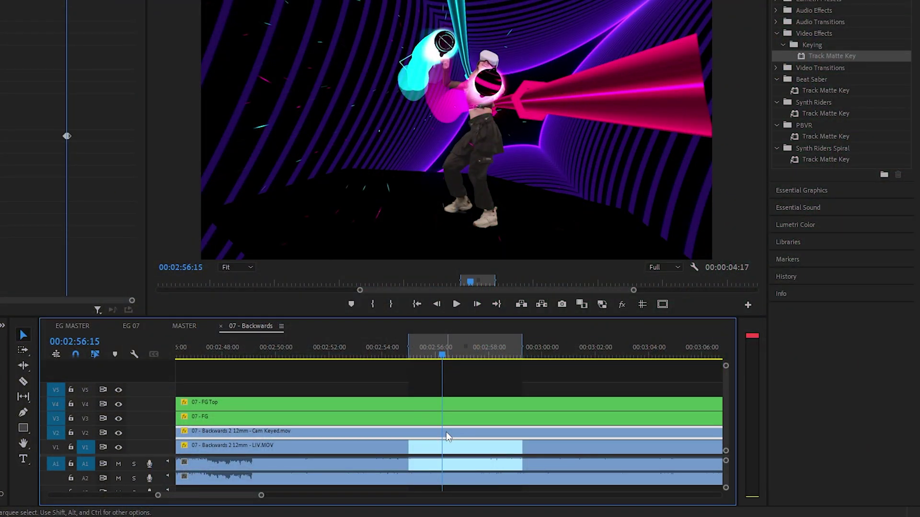
- Duplicate Cam Keyed onto V5, apply Alpha Adjust, and enable Mask Only for a white silhouette
{"action": "left_click_drag", "start_coordinate": [446, 436], "coordinate": [443, 394]}
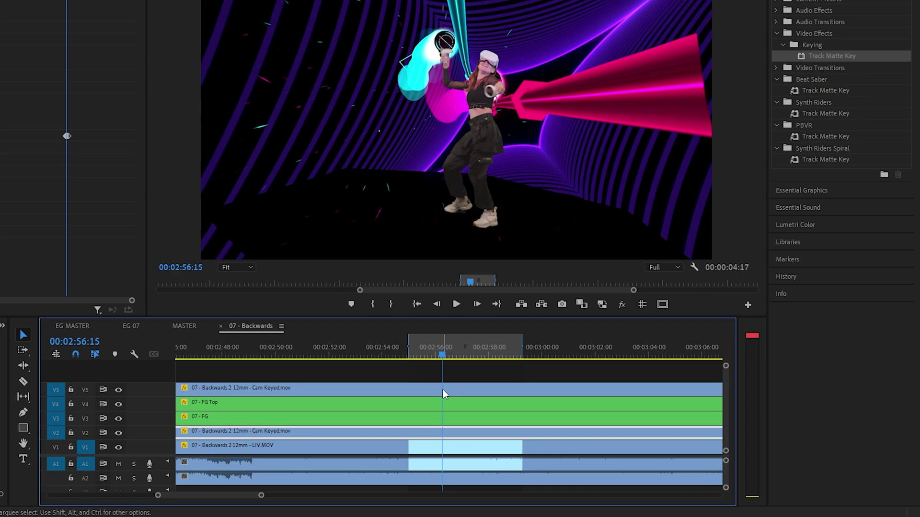
{"action": "left_click", "coordinate": [446, 389]}
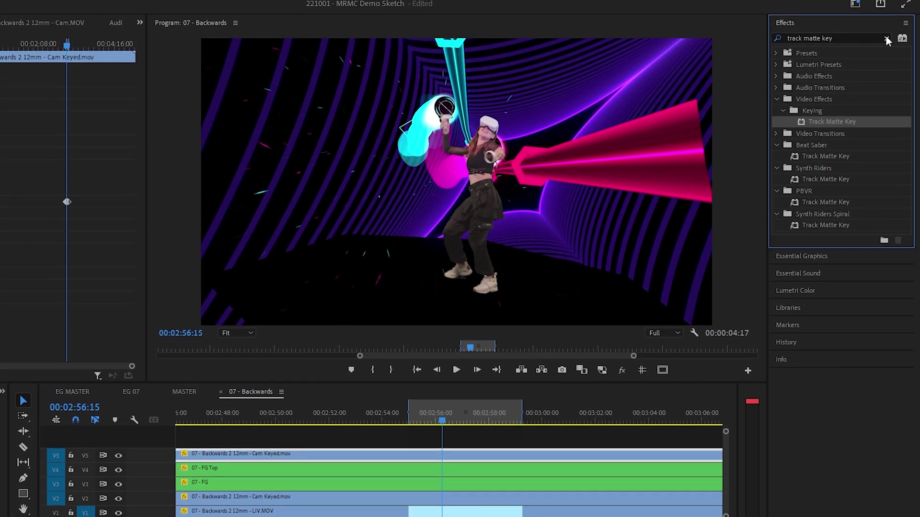
{"action": "left_click", "coordinate": [887, 44]}
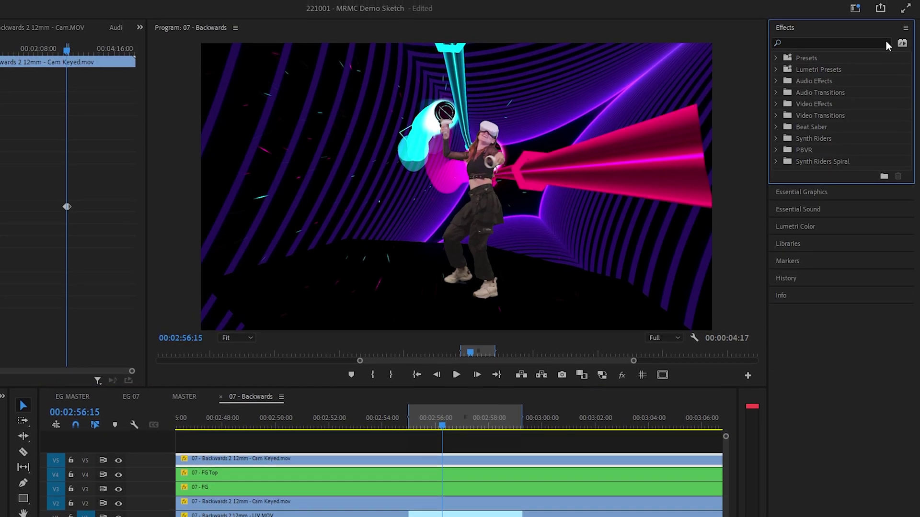
{"action": "type", "text": "alpha adjust"}
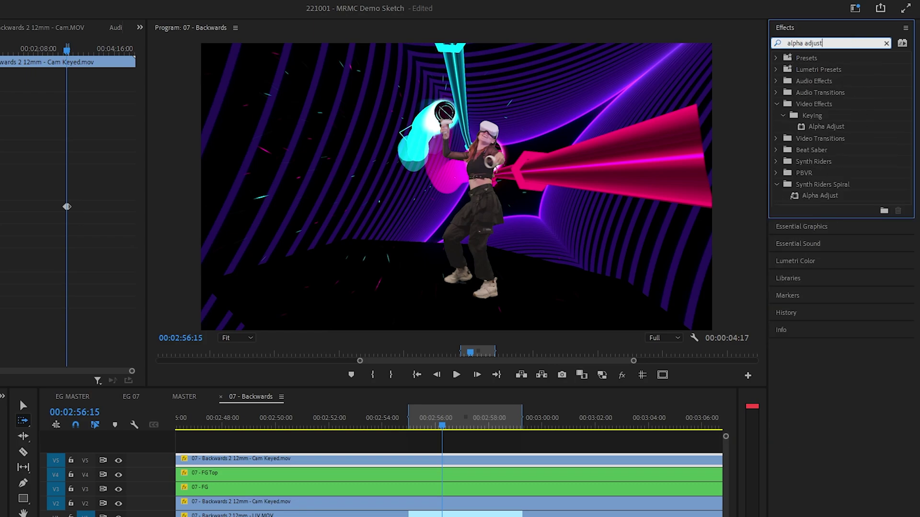
{"action": "left_click_drag", "start_coordinate": [583, 409], "coordinate": [483, 460]}
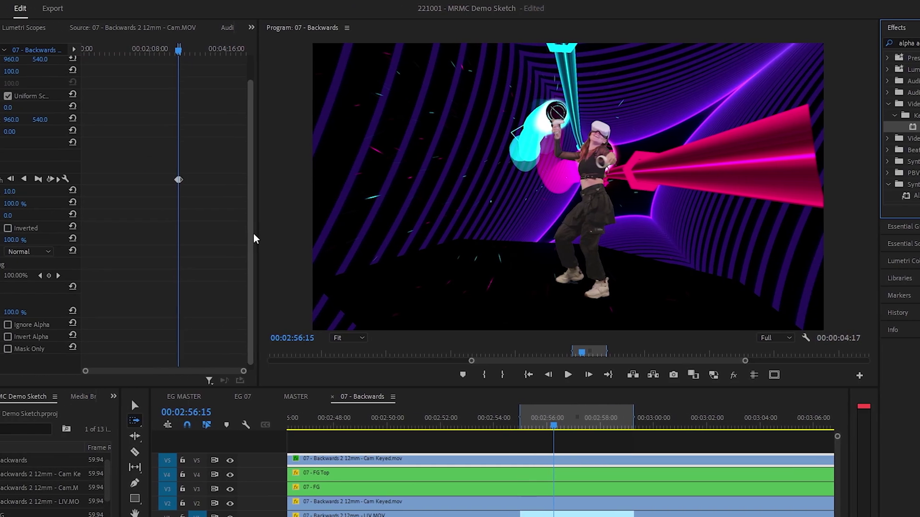
{"action": "scroll", "coordinate": [139, 261], "scroll_direction": "down", "scroll_amount": 2}
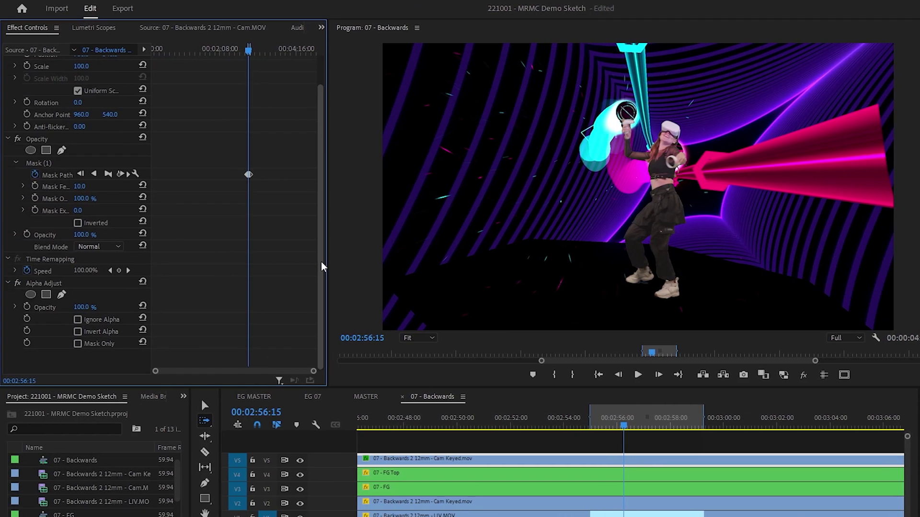
{"action": "left_click", "coordinate": [78, 344]}
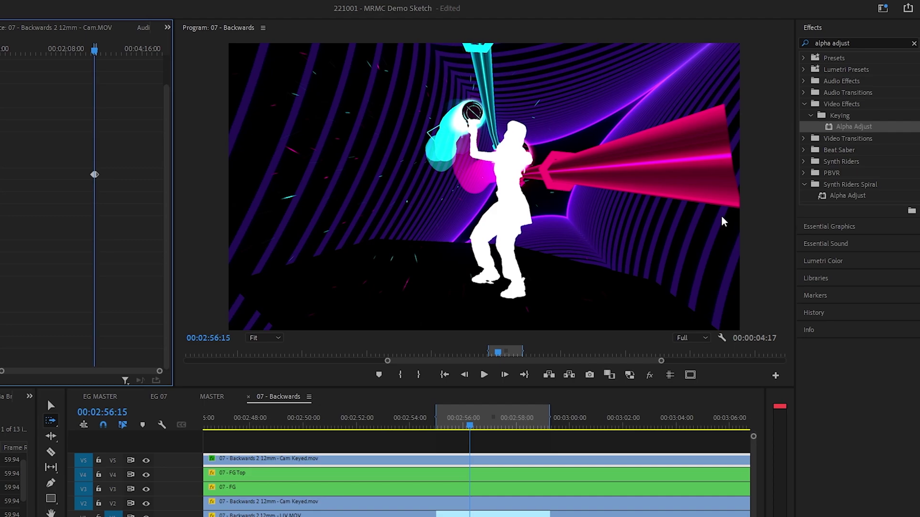
- Apply Track Matte Key to 07 - FG Top with Video 5 as the matte
{"action": "left_click", "coordinate": [917, 43]}
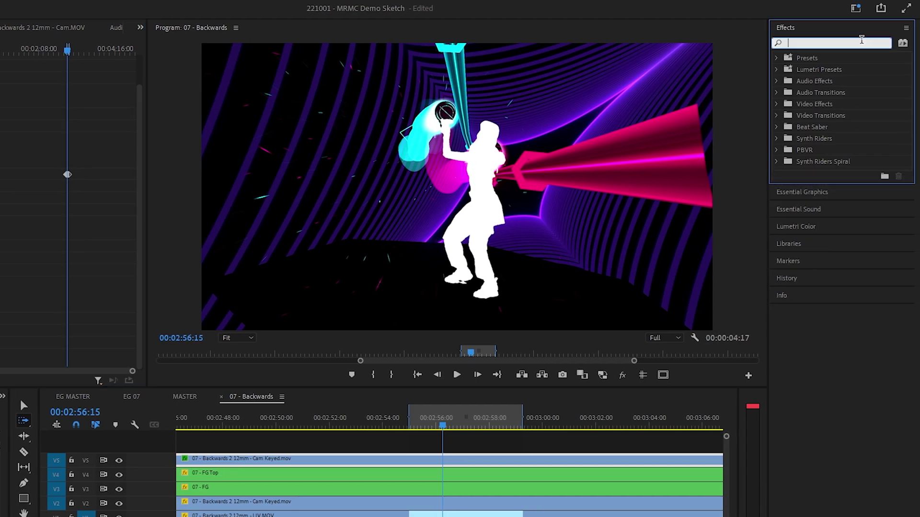
{"action": "type", "text": "track matte"}
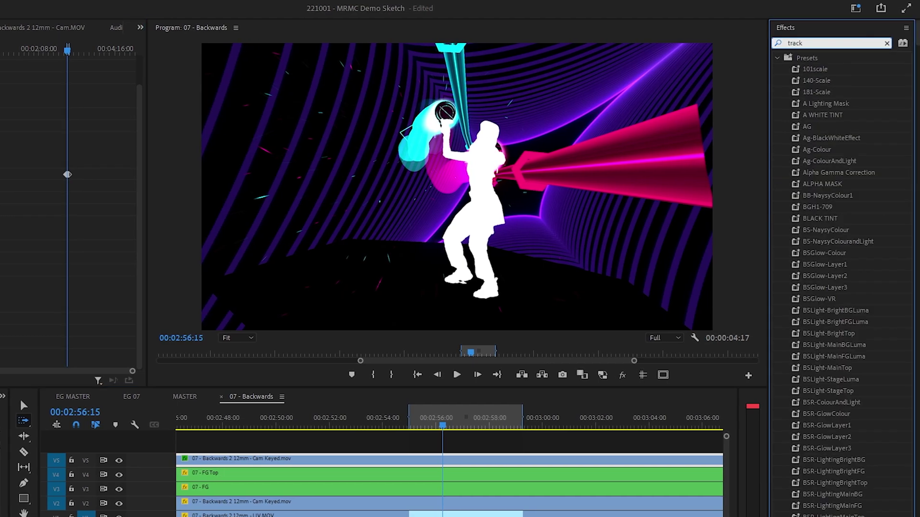
{"action": "left_click", "coordinate": [833, 126]}
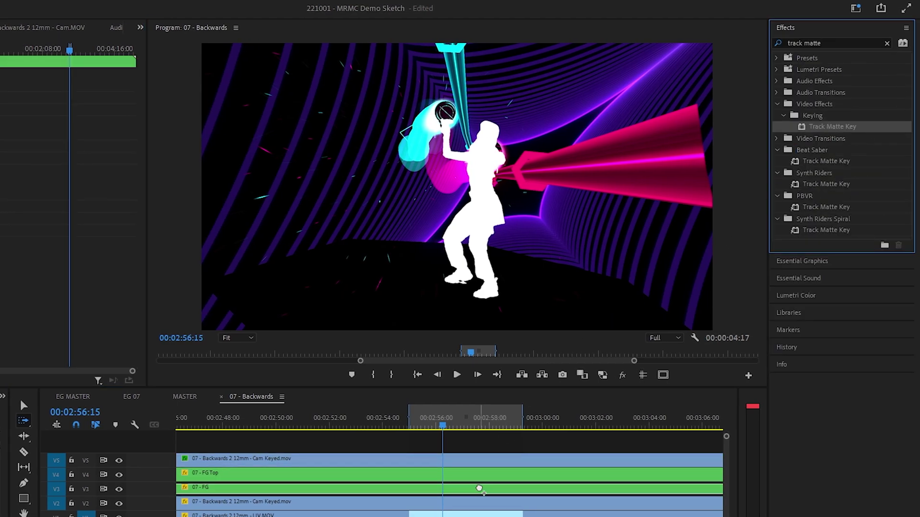
{"action": "left_click_drag", "start_coordinate": [832, 126], "coordinate": [467, 474]}
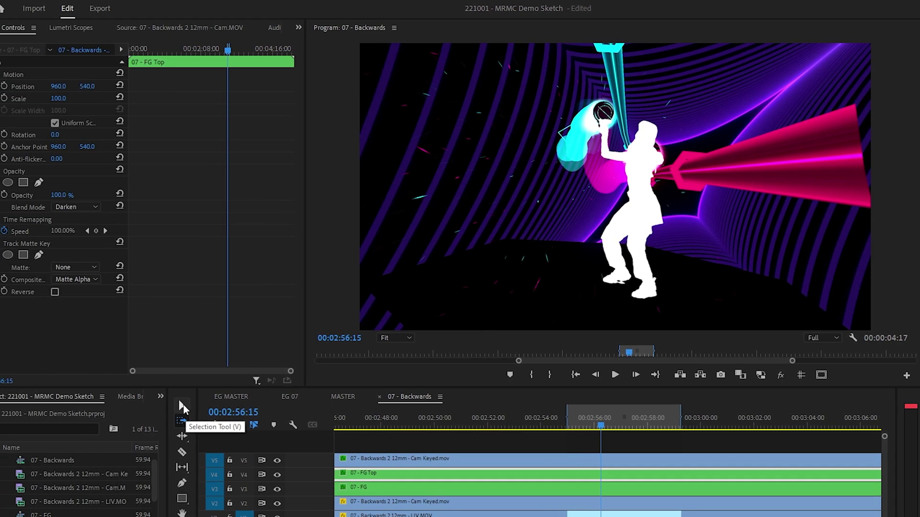
{"action": "left_click", "coordinate": [98, 268]}
{"action": "left_click", "coordinate": [105, 296]}
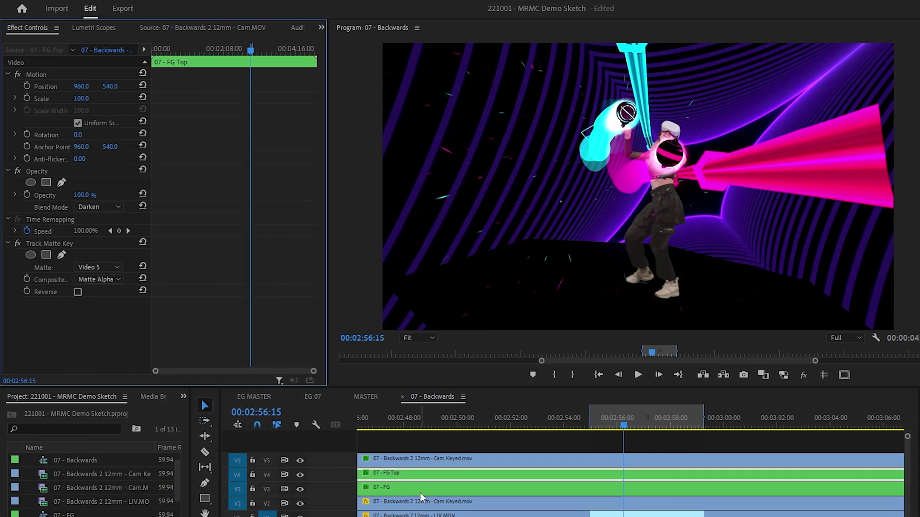
- Set 07 - FG's matte to Video 5 and composite 07 - FG Top by Matte Luma
{"action": "left_click", "coordinate": [397, 488]}
{"action": "left_click", "coordinate": [99, 295]}
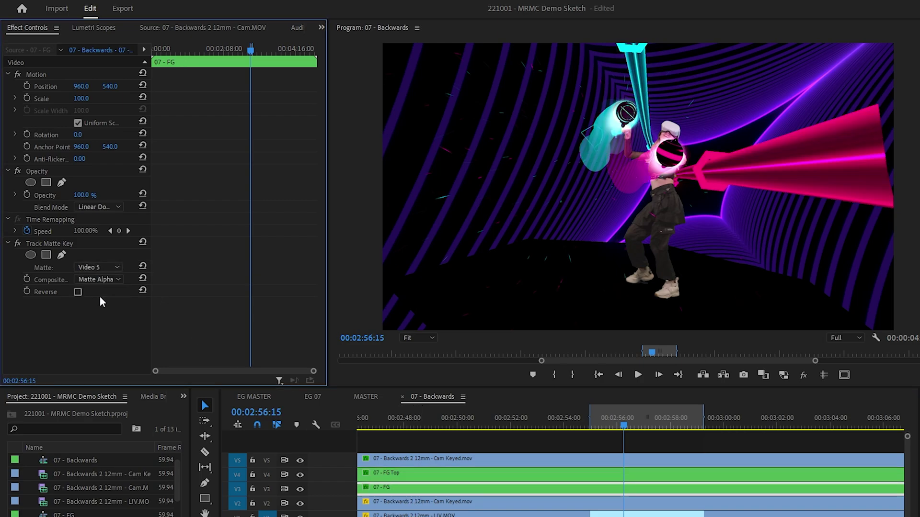
{"action": "left_click", "coordinate": [99, 279]}
{"action": "left_click", "coordinate": [372, 474]}
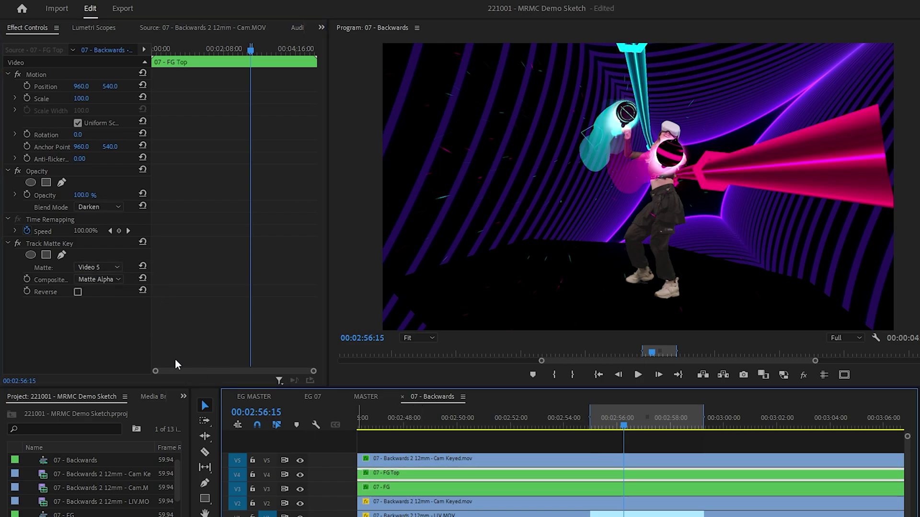
{"action": "left_click", "coordinate": [99, 279]}
{"action": "left_click", "coordinate": [108, 306]}
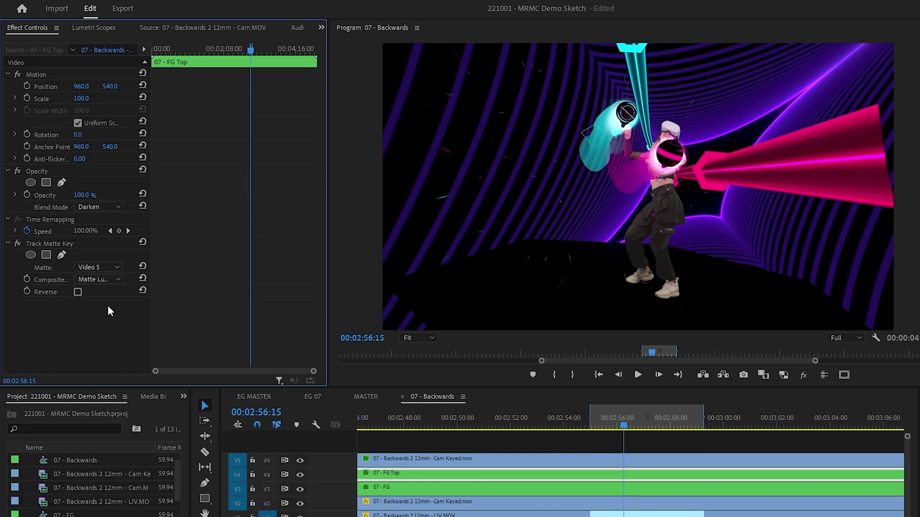